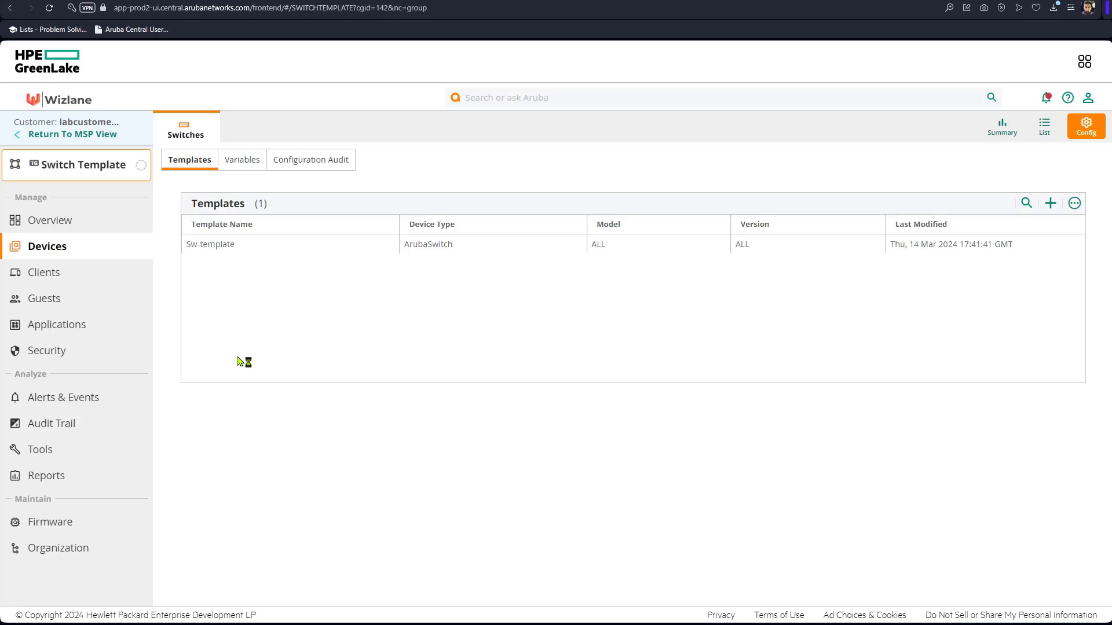
Review the variables defined for the Switch Template group's switches
{"action": "left_click", "coordinate": [246, 163]}
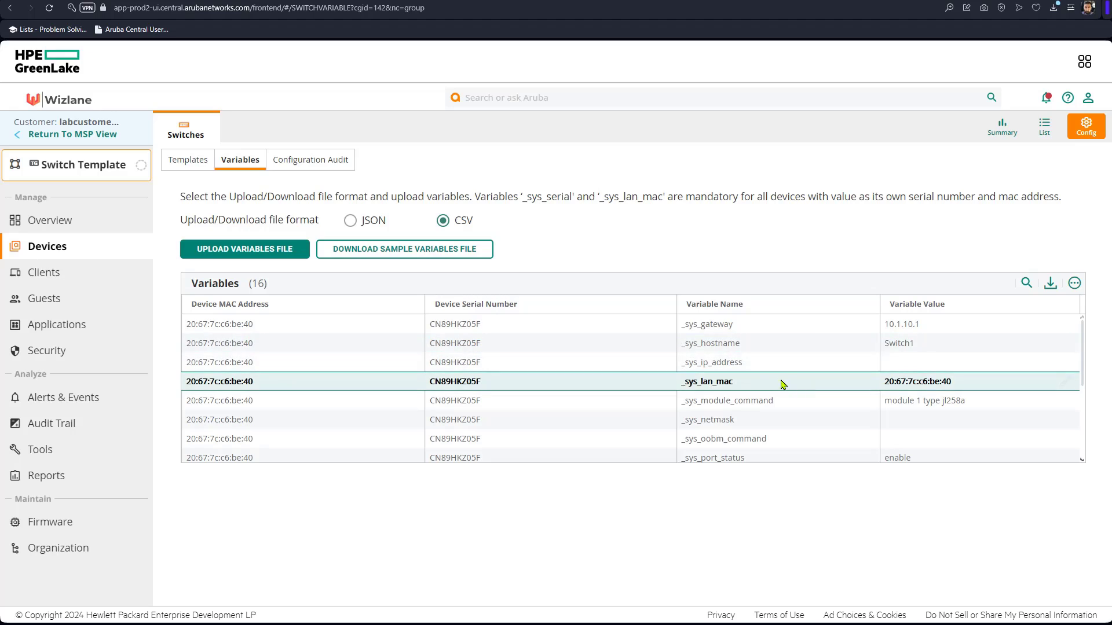
{"action": "scroll", "coordinate": [722, 348], "scroll_direction": "down", "scroll_amount": 3}
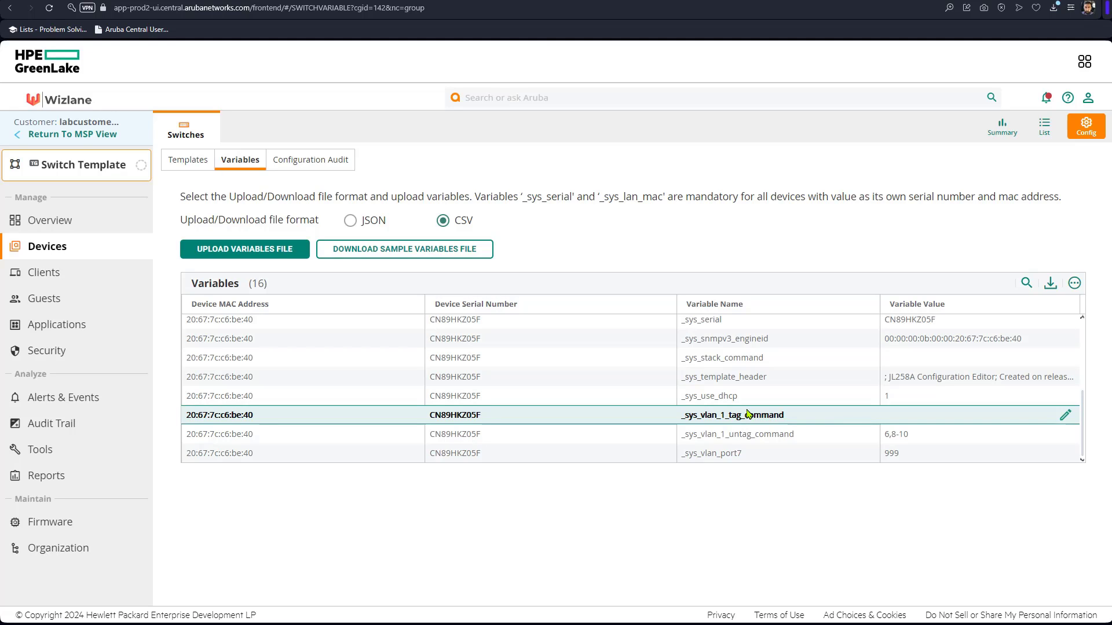
Open Sw-template for editing and read through its configuration down to the VLAN definitions
{"action": "left_click", "coordinate": [191, 168]}
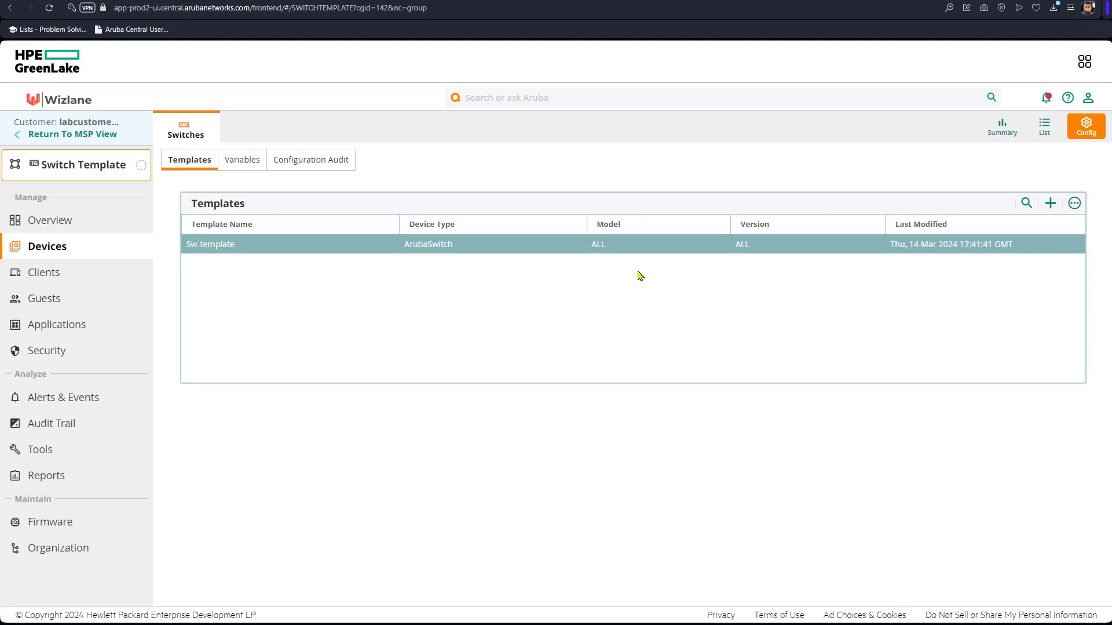
{"action": "left_click", "coordinate": [1051, 244]}
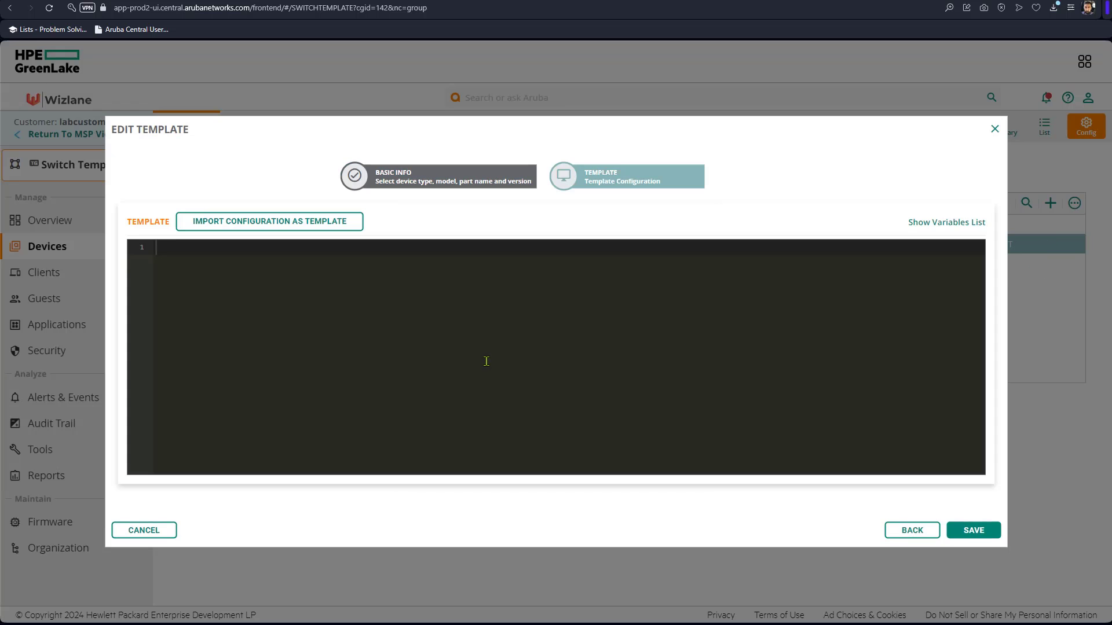
{"action": "scroll", "coordinate": [356, 359], "scroll_direction": "down", "scroll_amount": 3}
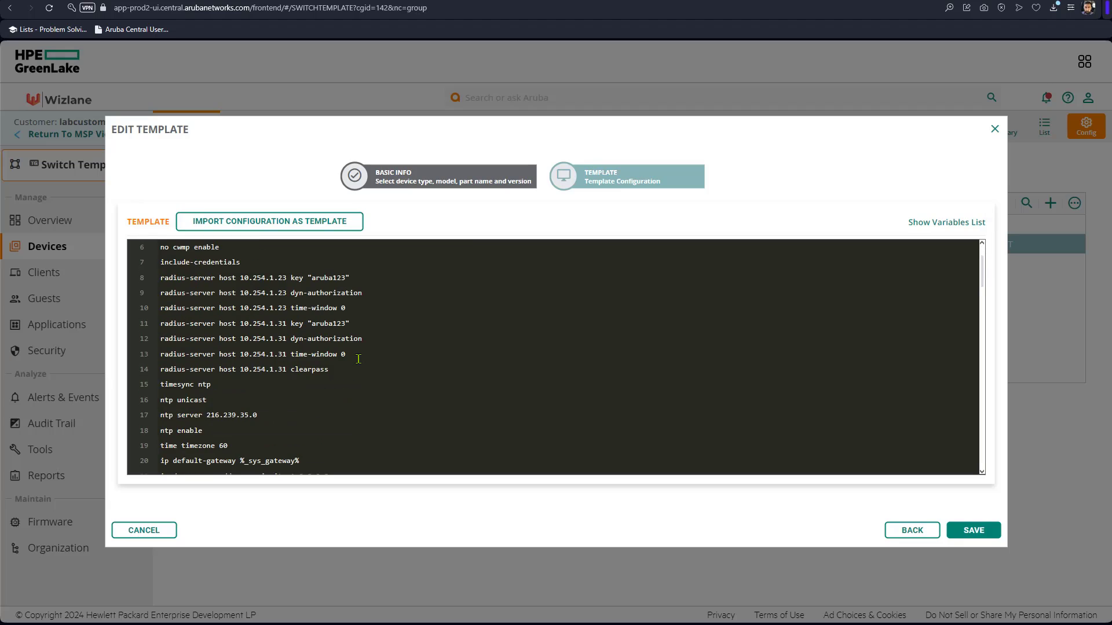
{"action": "scroll", "coordinate": [359, 359], "scroll_direction": "down", "scroll_amount": 3}
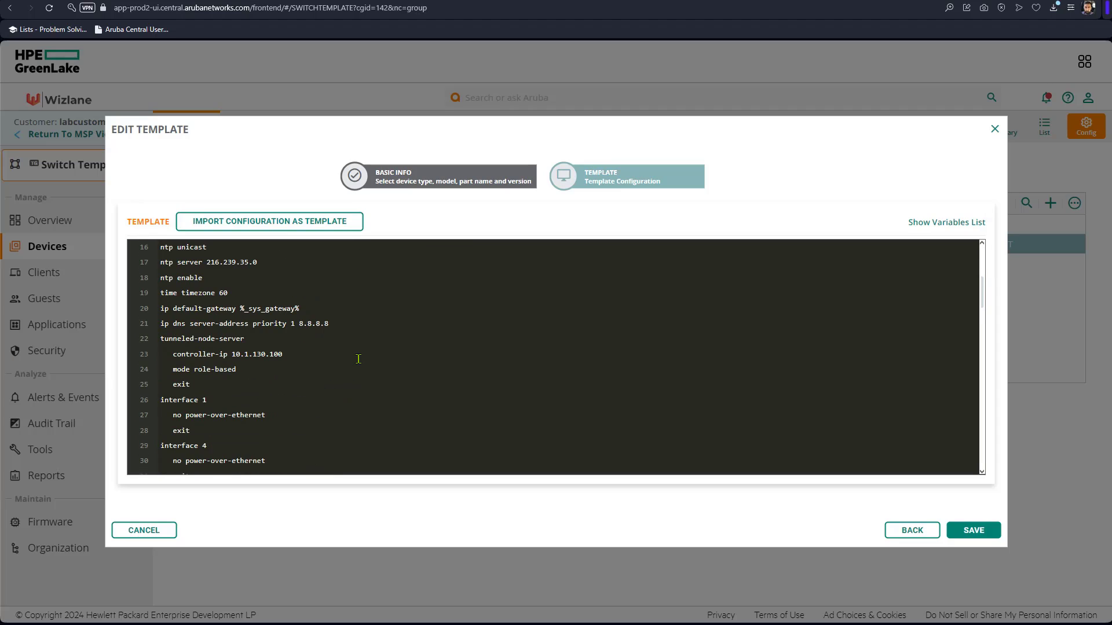
{"action": "scroll", "coordinate": [359, 358], "scroll_direction": "down", "scroll_amount": 2}
{"action": "scroll", "coordinate": [357, 360], "scroll_direction": "down", "scroll_amount": 2}
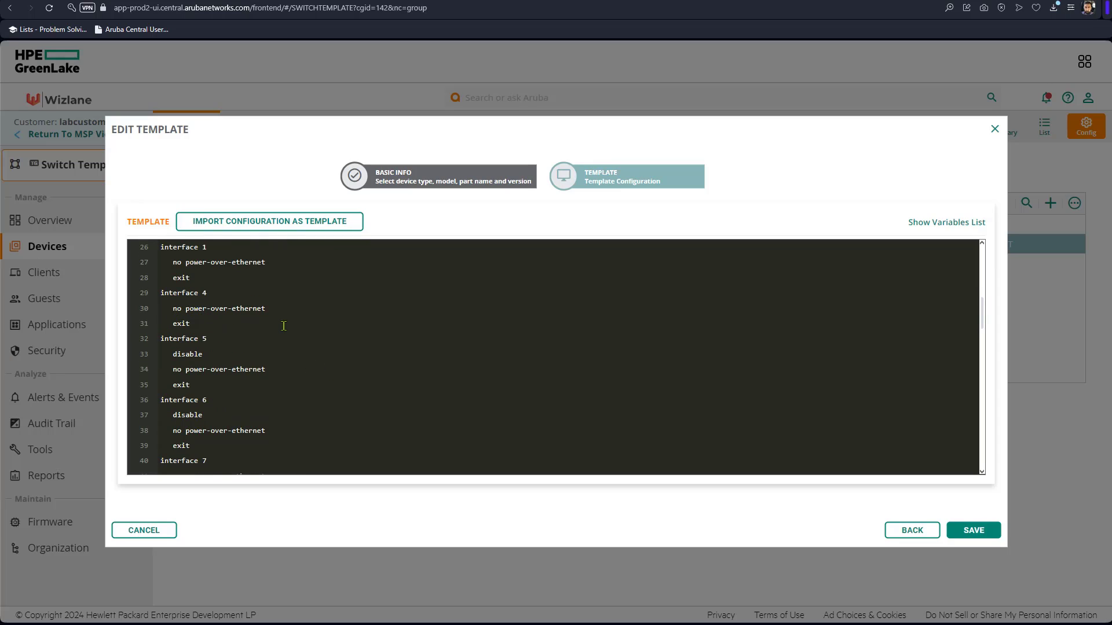
{"action": "scroll", "coordinate": [258, 372], "scroll_direction": "down", "scroll_amount": 14}
{"action": "scroll", "coordinate": [265, 372], "scroll_direction": "down", "scroll_amount": 3}
{"action": "scroll", "coordinate": [265, 372], "scroll_direction": "down", "scroll_amount": 2}
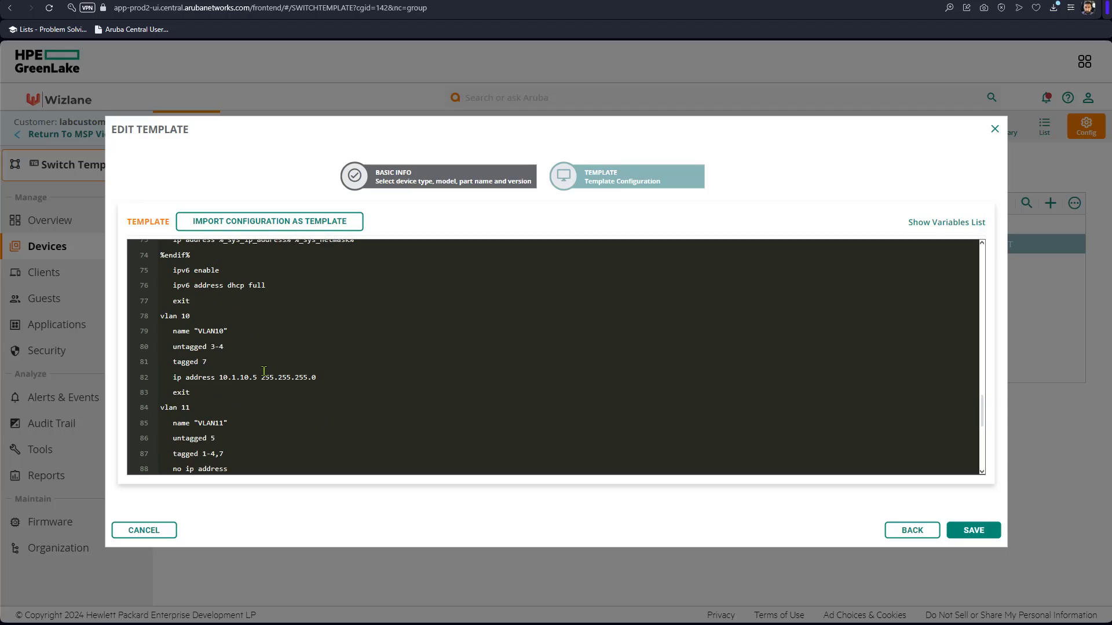
Examine the VLAN 10, 11, 131, 201 and 221 definitions in the template and close it without saving
{"action": "left_click", "coordinate": [198, 313]}
{"action": "scroll", "coordinate": [200, 405], "scroll_direction": "down", "scroll_amount": 3}
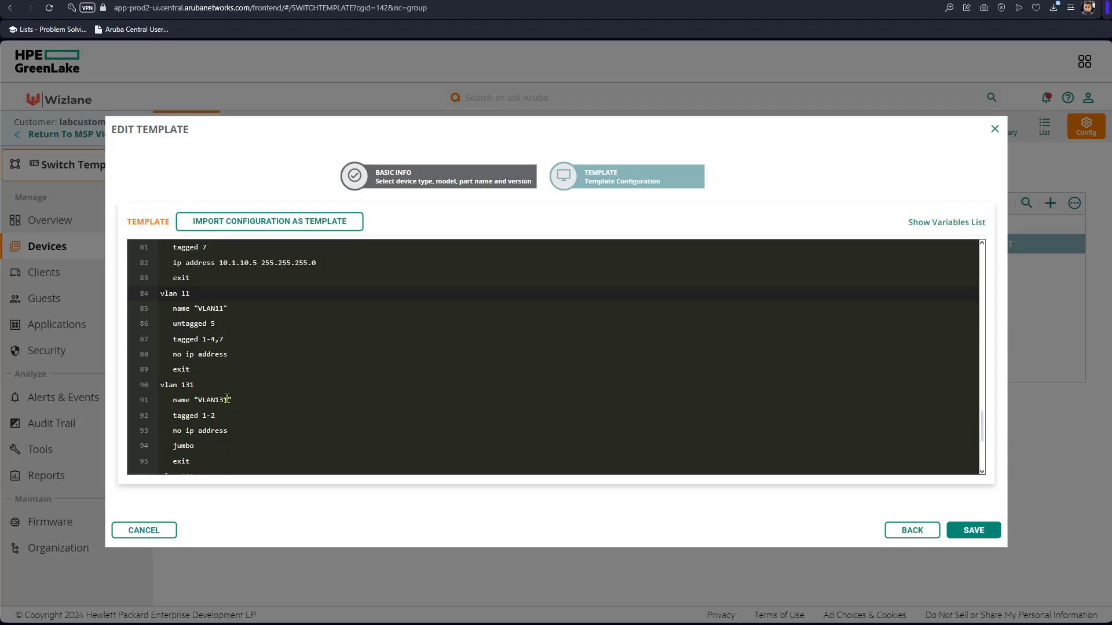
{"action": "scroll", "coordinate": [224, 397], "scroll_direction": "up", "scroll_amount": 3}
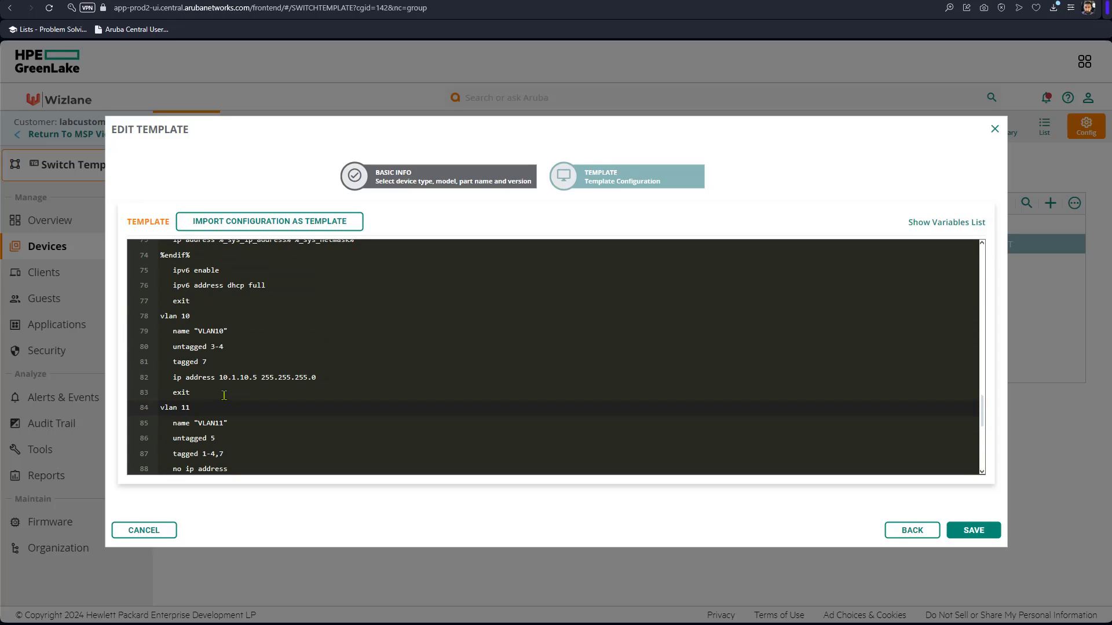
{"action": "left_click", "coordinate": [199, 313]}
{"action": "scroll", "coordinate": [226, 348], "scroll_direction": "down", "scroll_amount": 1}
{"action": "left_click", "coordinate": [213, 332]}
{"action": "scroll", "coordinate": [214, 347], "scroll_direction": "down", "scroll_amount": 2}
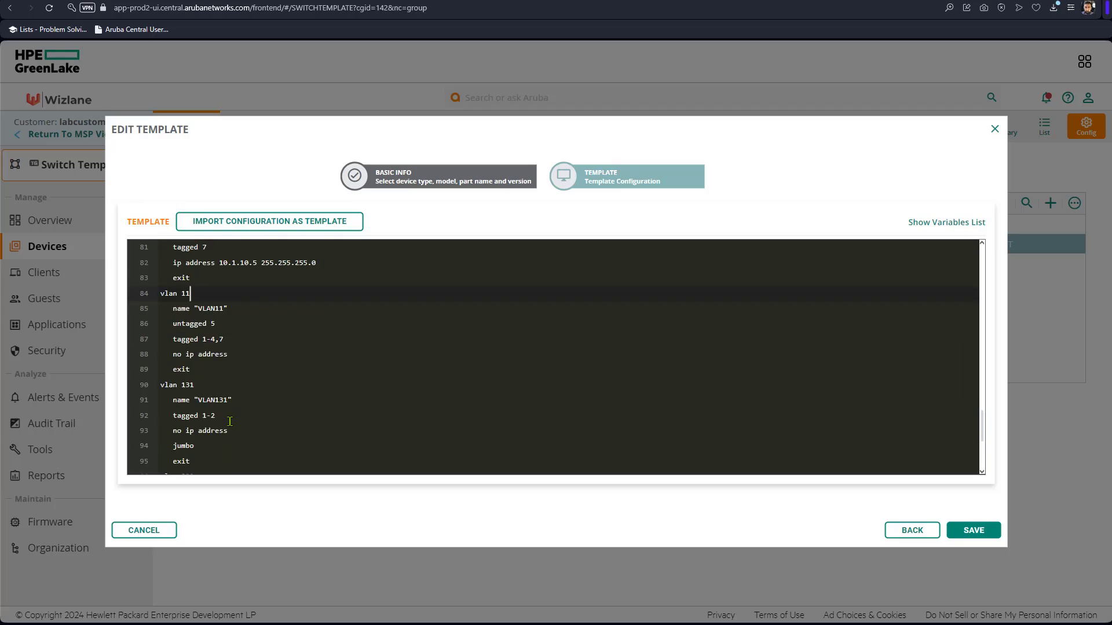
{"action": "left_click", "coordinate": [222, 403]}
{"action": "scroll", "coordinate": [223, 403], "scroll_direction": "down", "scroll_amount": 2}
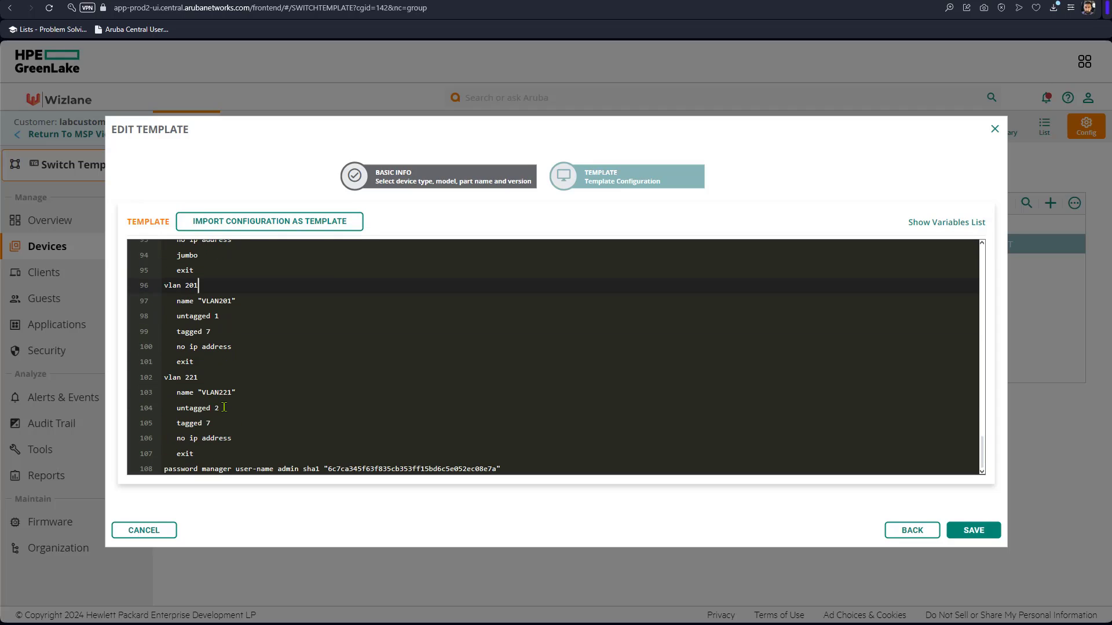
{"action": "left_click", "coordinate": [220, 378]}
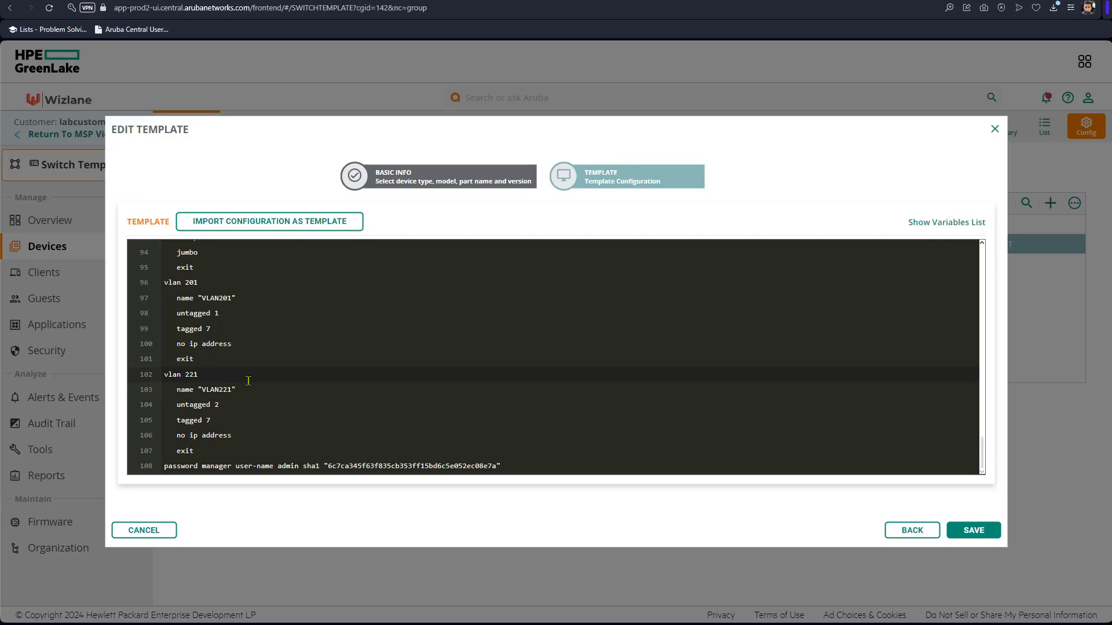
{"action": "left_click", "coordinate": [995, 129]}
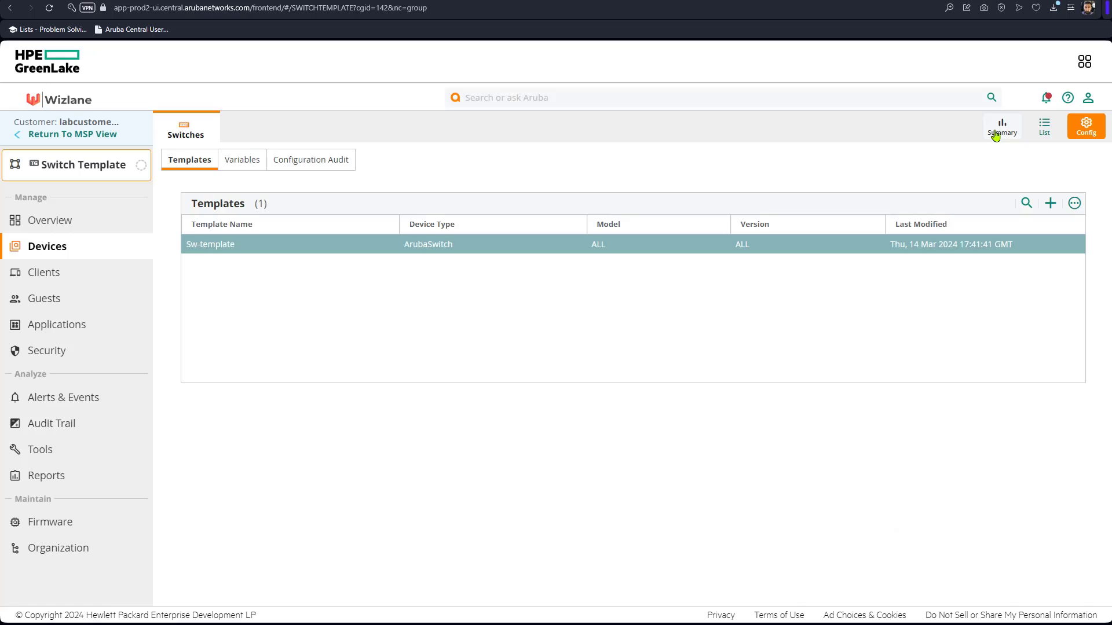
Download the switch variables file in JSON format
{"action": "left_click", "coordinate": [242, 165]}
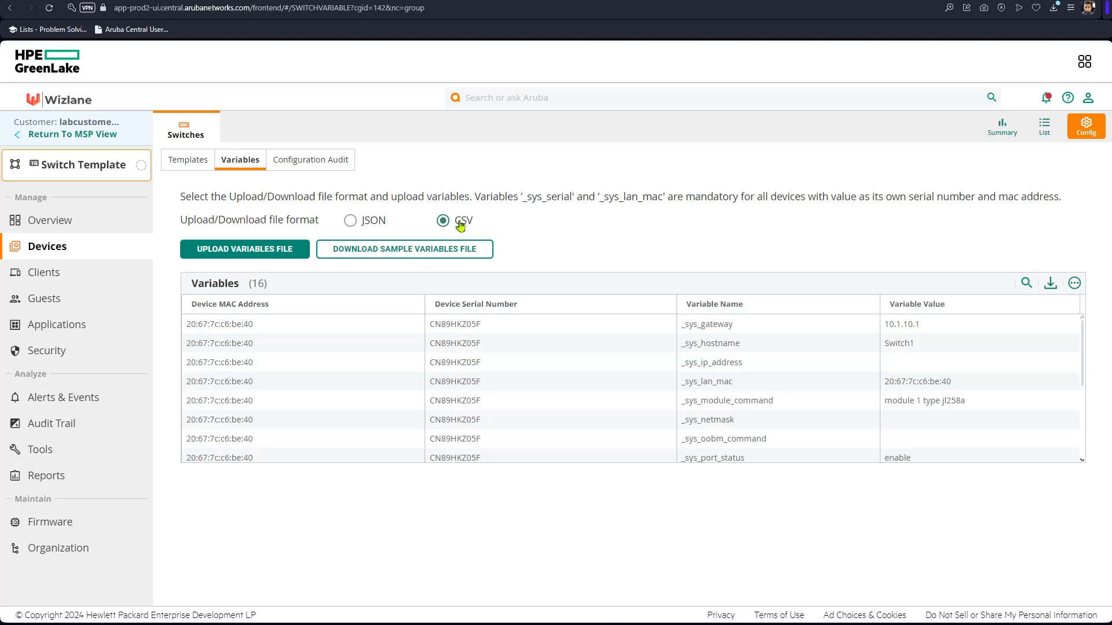
{"action": "left_click", "coordinate": [350, 220]}
{"action": "left_click", "coordinate": [1050, 284]}
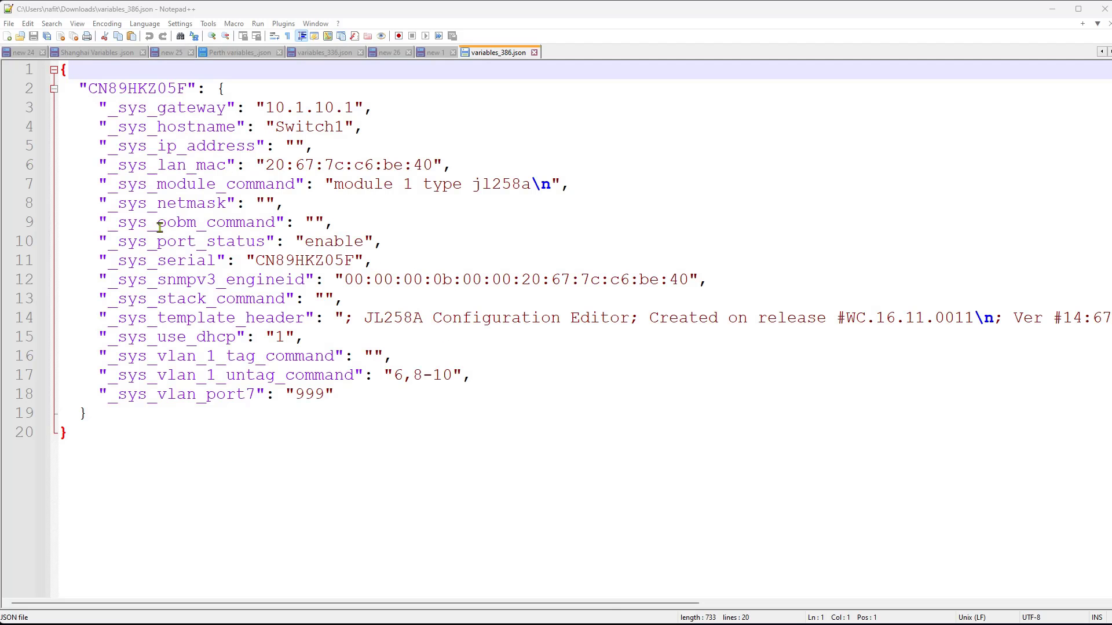
In the downloaded JSON file in Notepad++, add a variable named "_sys_client_vlan" on a new line below "_sys_vlan_port7"
{"action": "left_click_drag", "start_coordinate": [116, 188], "coordinate": [224, 356]}
{"action": "left_click", "coordinate": [267, 435]}
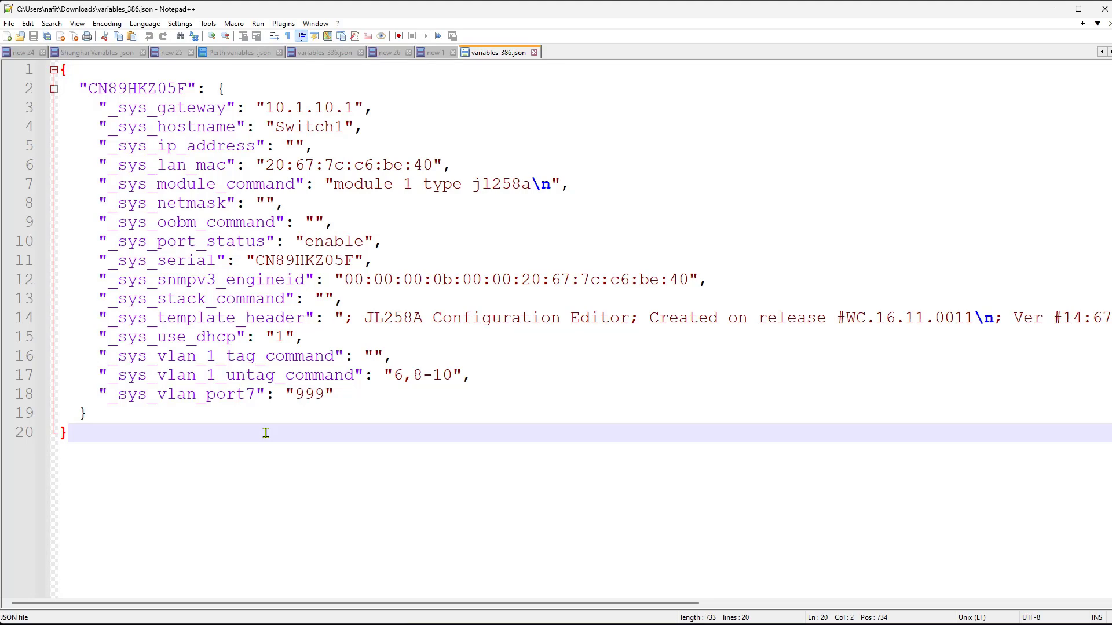
{"action": "left_click", "coordinate": [350, 396]}
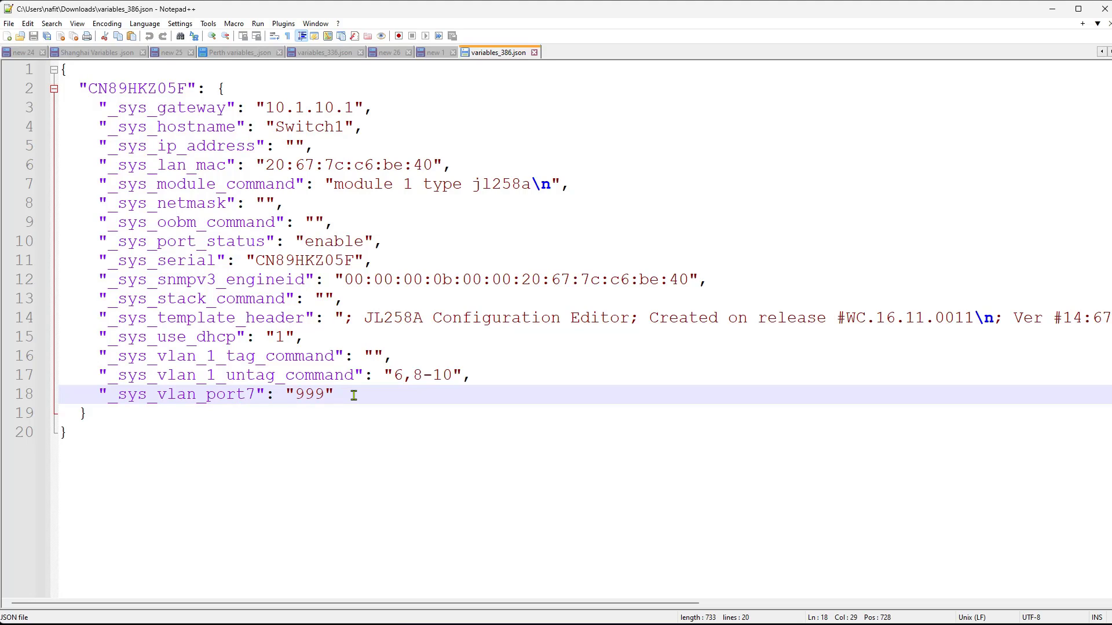
{"action": "key", "text": "Return"}
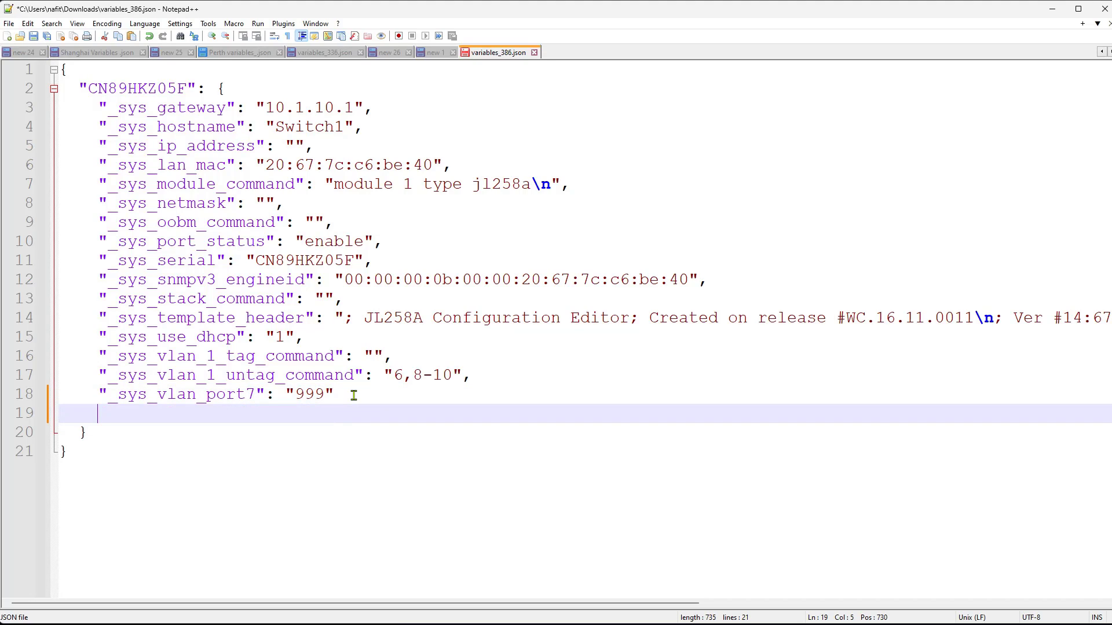
{"action": "type", "text": "\""}
{"action": "type", "text": "_sy"}
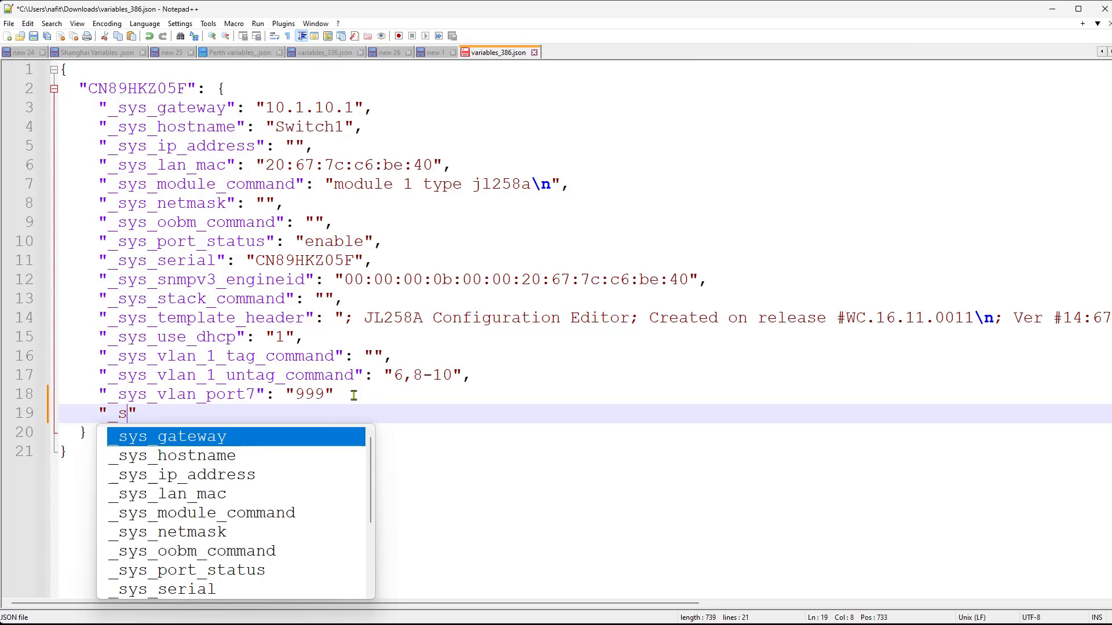
{"action": "type", "text": "s_"}
{"action": "type", "text": "client"}
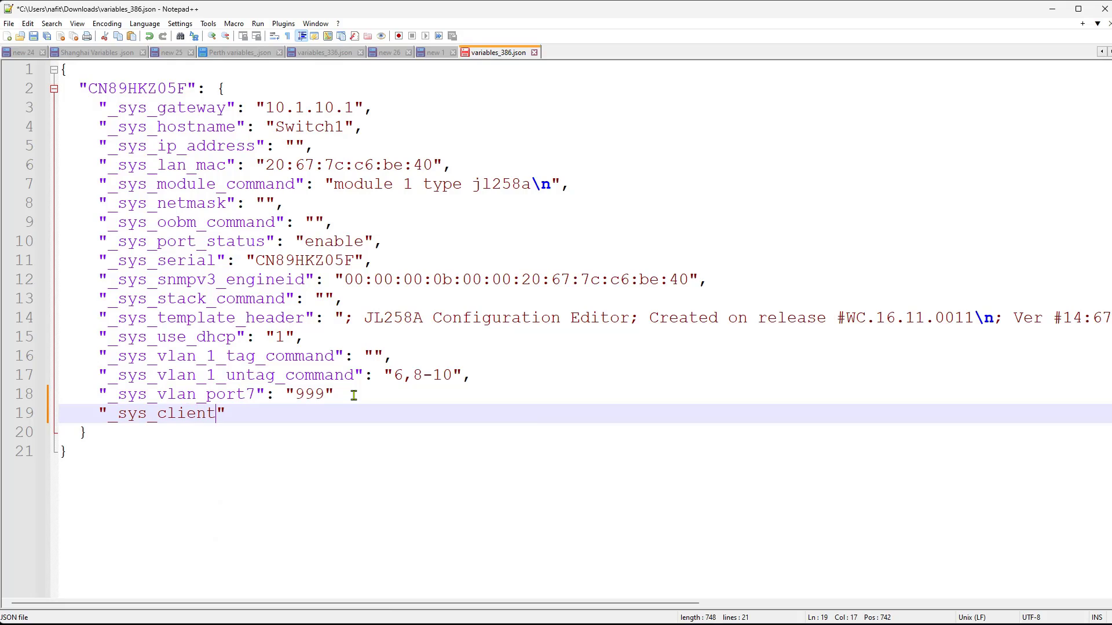
{"action": "type", "text": "_vlan"}
Assign the value "11" to the "_sys_client_vlan" variable
{"action": "left_click_drag", "start_coordinate": [266, 415], "coordinate": [155, 418]}
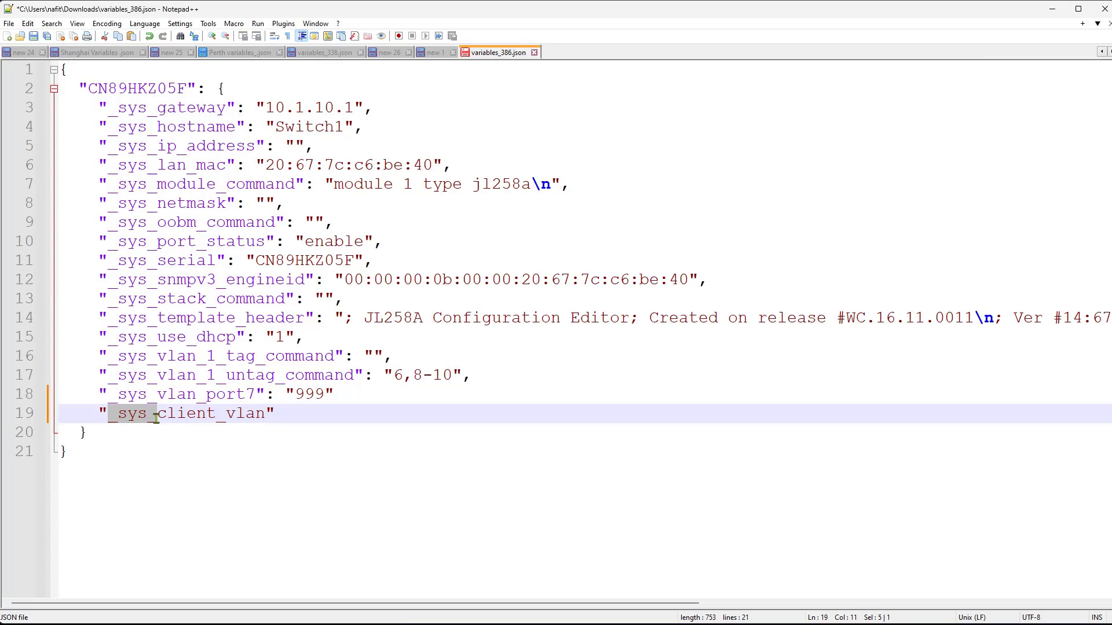
{"action": "left_click", "coordinate": [282, 415]}
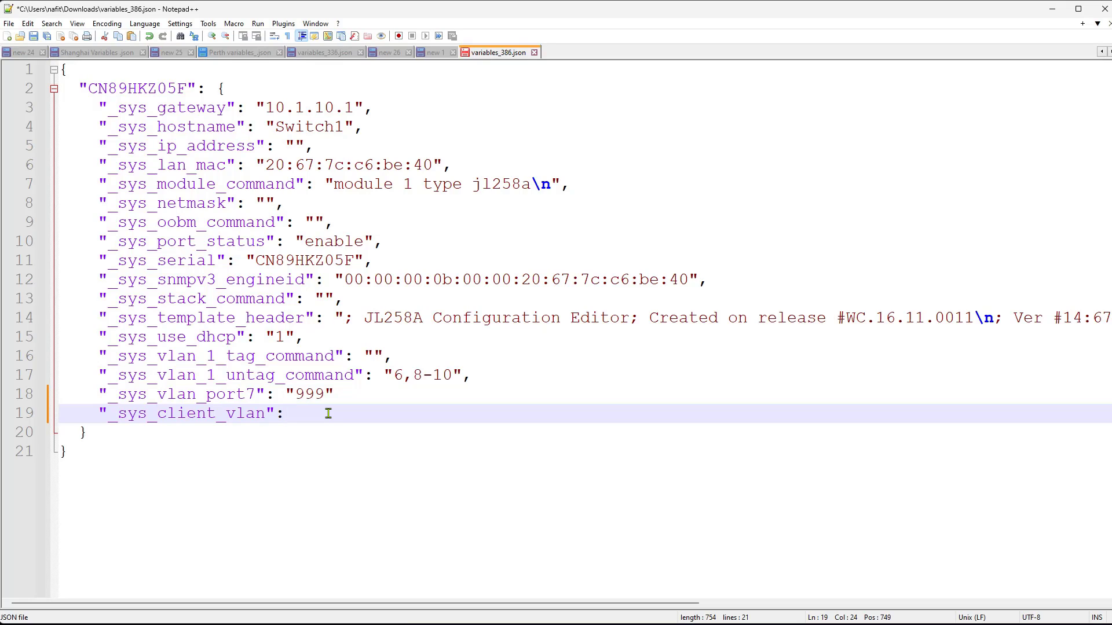
{"action": "left_click_drag", "start_coordinate": [88, 88], "coordinate": [188, 87]}
{"action": "left_click", "coordinate": [289, 416]}
{"action": "type", "text": "\"11\""}
Add the variable "_sys_gw_mgmt_vlan" with the value "10" below the client VLAN entry
{"action": "key", "text": "Return"}
{"action": "type", "text": "\"_sys_gw_mgmt_vlan\""}
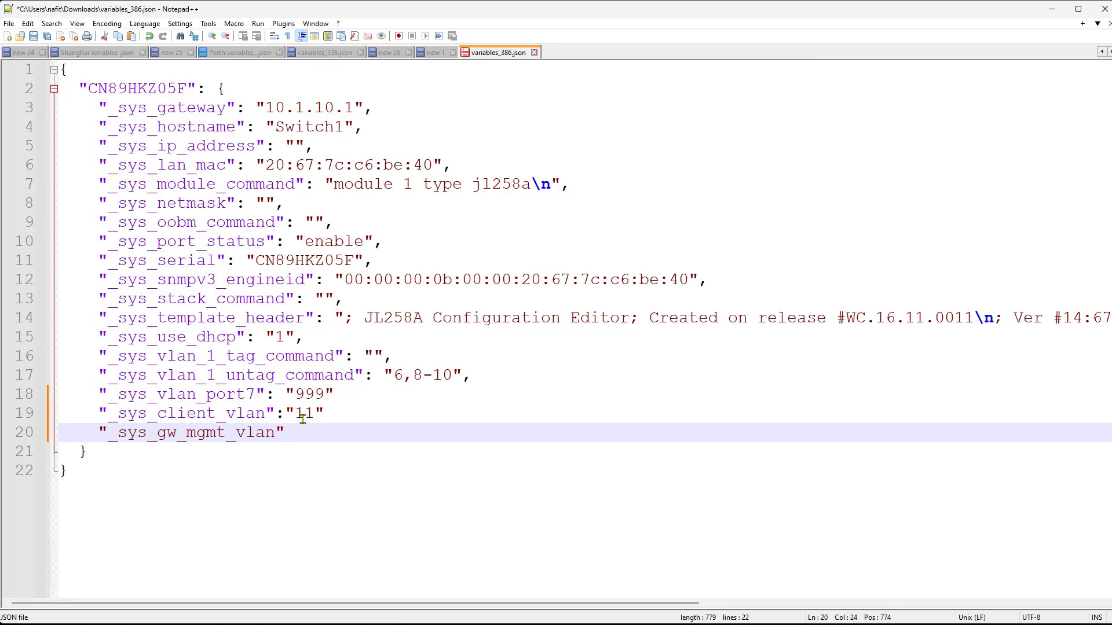
{"action": "type", "text": ":\"10\""}
Add the variables "_sys_AP8_mgmt_vlan" with value "201" and "_sys_AP10_mgmt_vlan" with value "221" below the gateway management entry
{"action": "key", "text": "Return"}
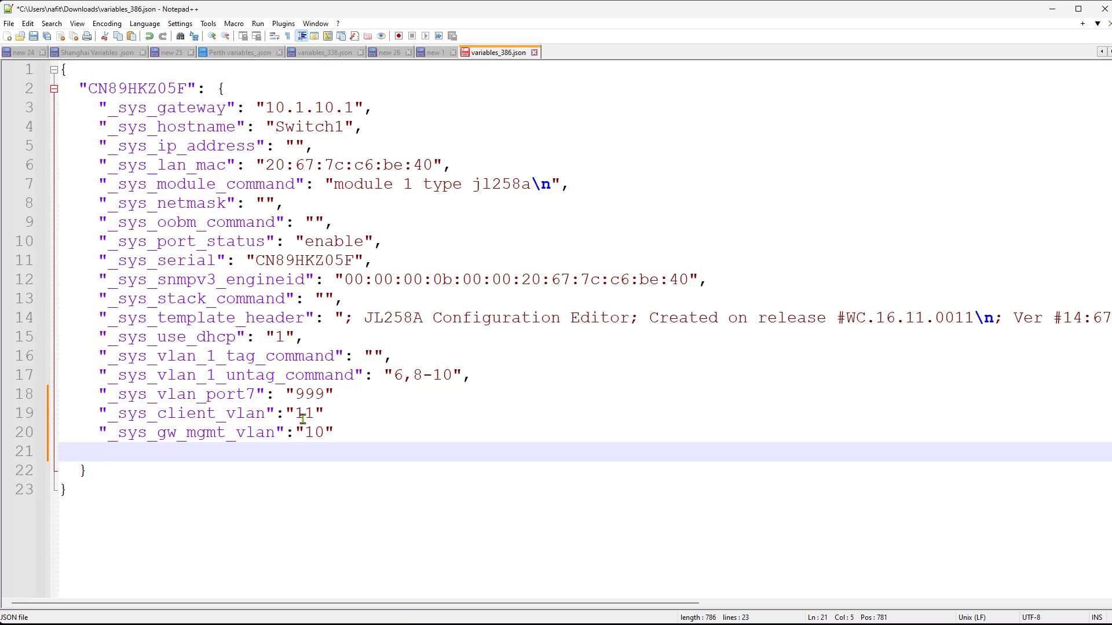
{"action": "type", "text": "\"_sys"}
{"action": "type", "text": "_AP8_mgmt_vlan\":\"201\",     \"_sys_AP10_mgmt_vlan\":\"221"}
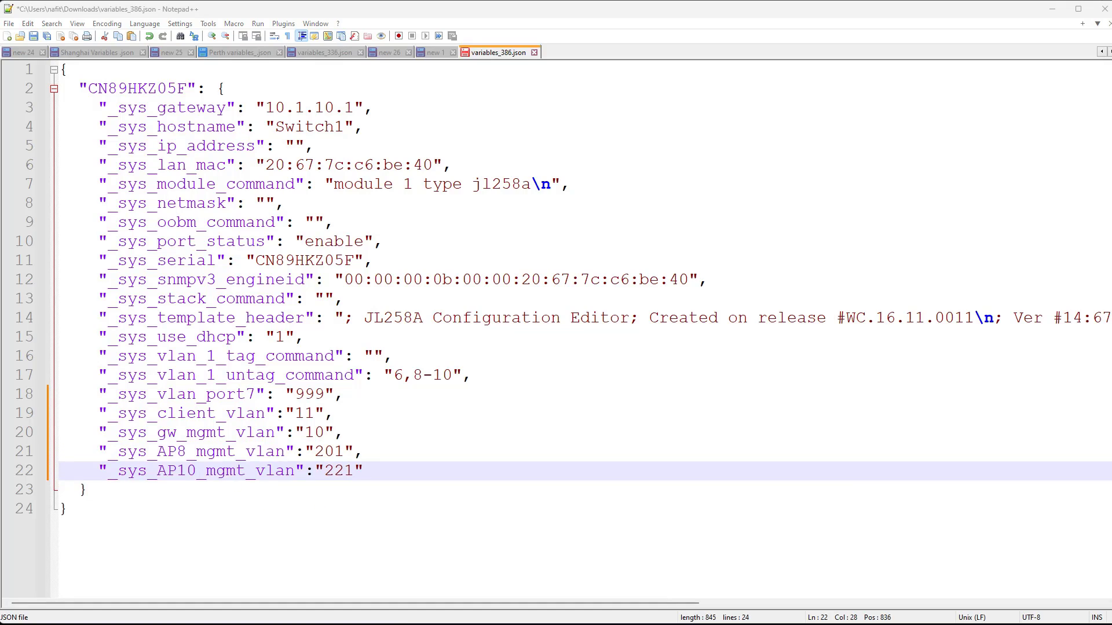
Separate the variable entries with commas, including one after the "_sys_vlan_port7" value
{"action": "left_click", "coordinate": [345, 400]}
{"action": "type", "text": ","}
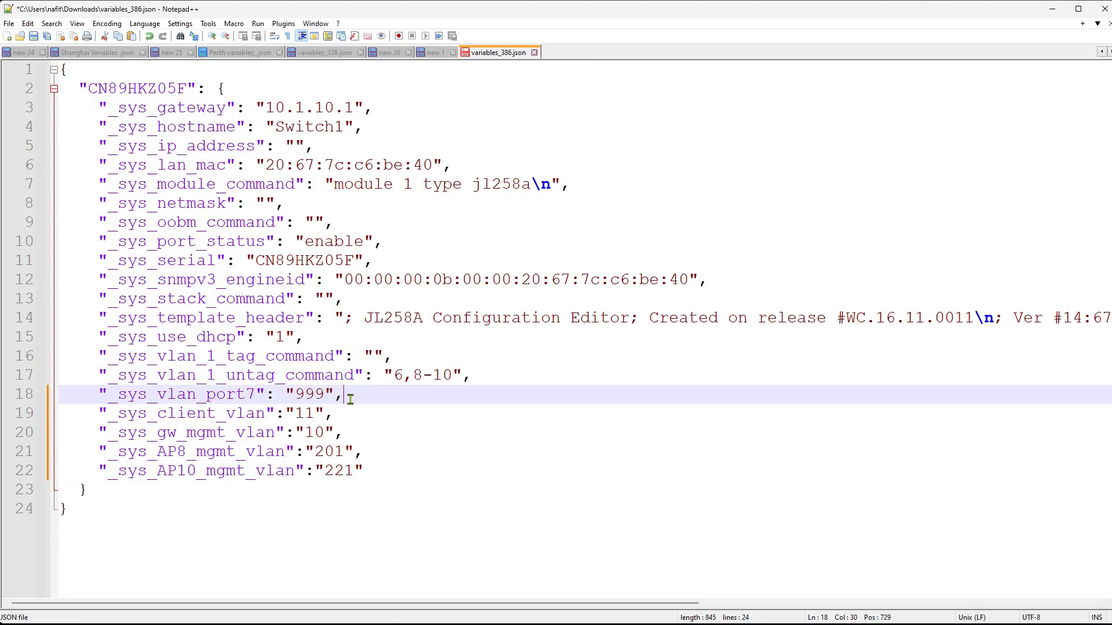
{"action": "left_click", "coordinate": [376, 471]}
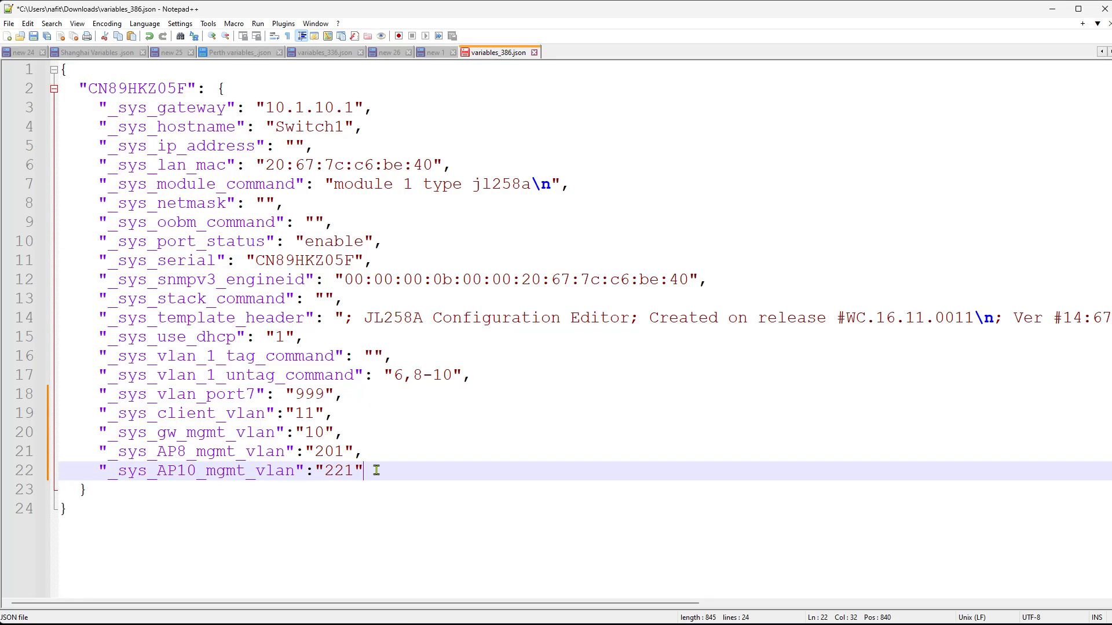
{"action": "left_click_drag", "start_coordinate": [63, 69], "coordinate": [239, 504]}
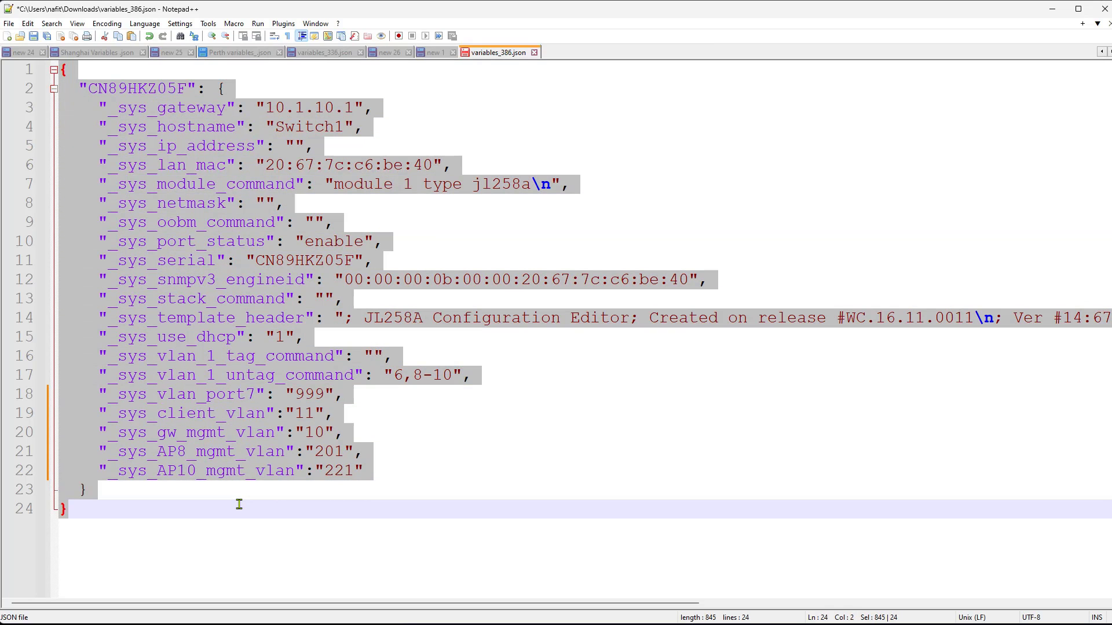
{"action": "left_click", "coordinate": [295, 243]}
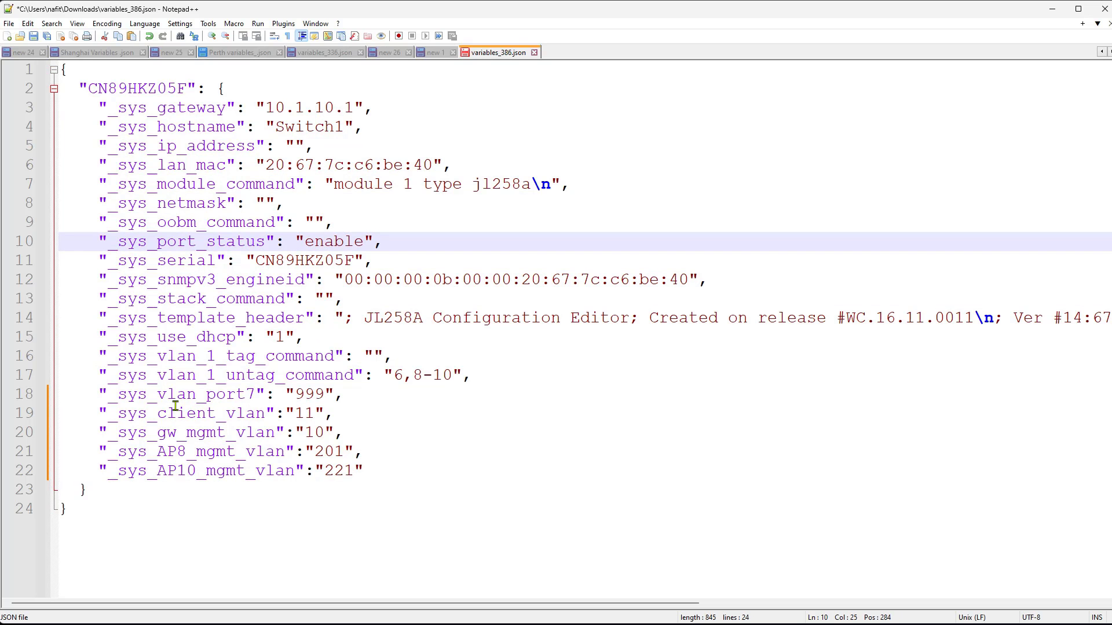
{"action": "left_click_drag", "start_coordinate": [100, 413], "coordinate": [398, 469]}
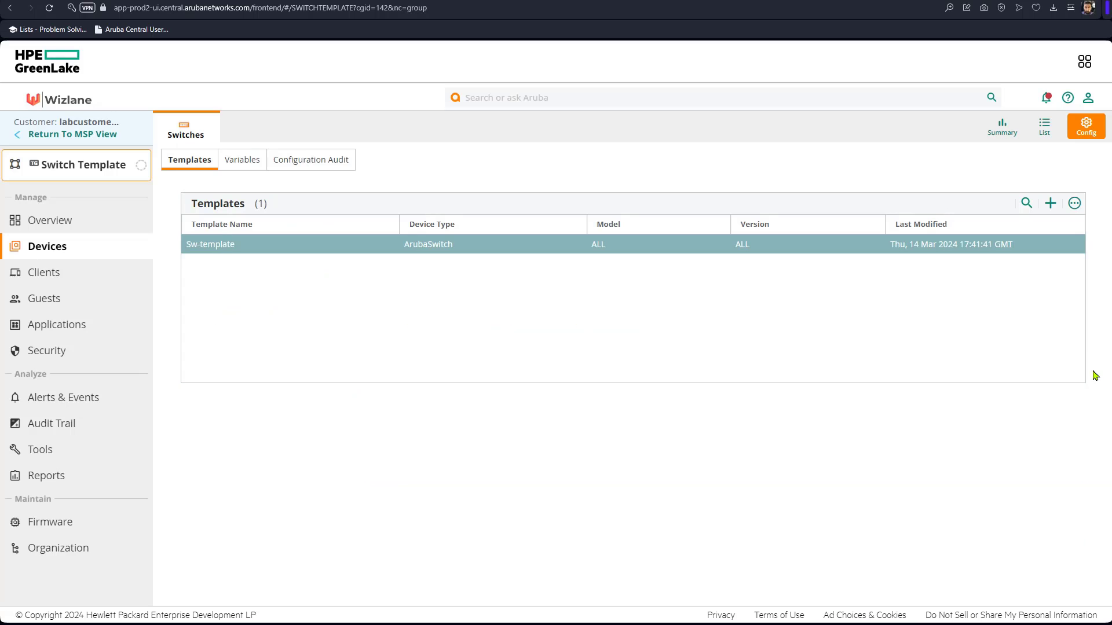
Copy the entire Sw-template configuration from Aruba Central into a new Notepad++ document
{"action": "left_click", "coordinate": [1051, 250]}
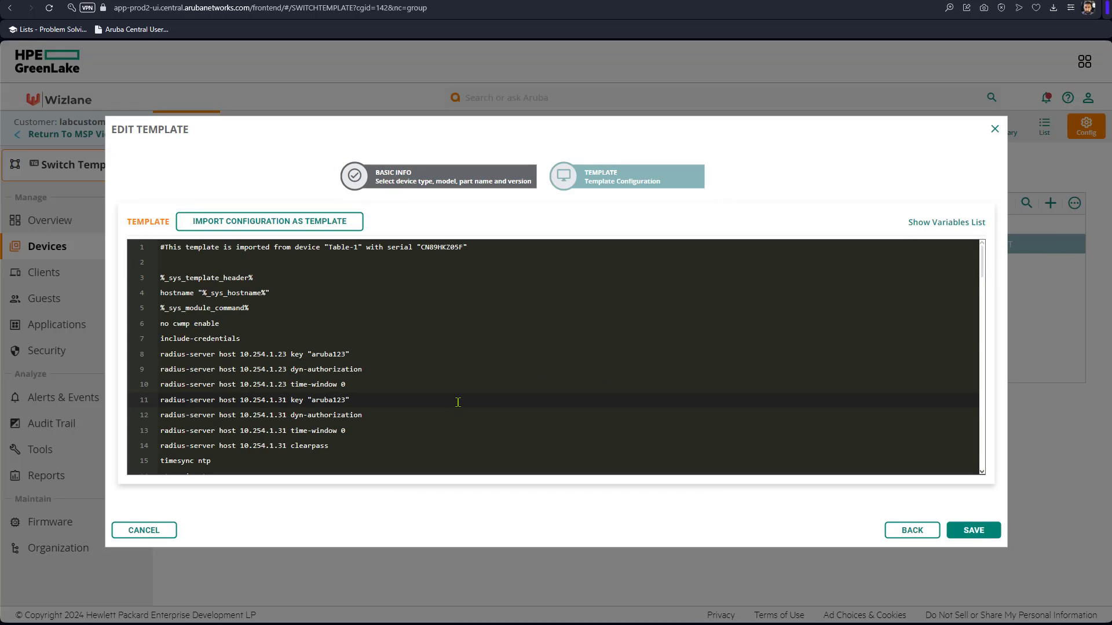
{"action": "key", "text": "ctrl+a"}
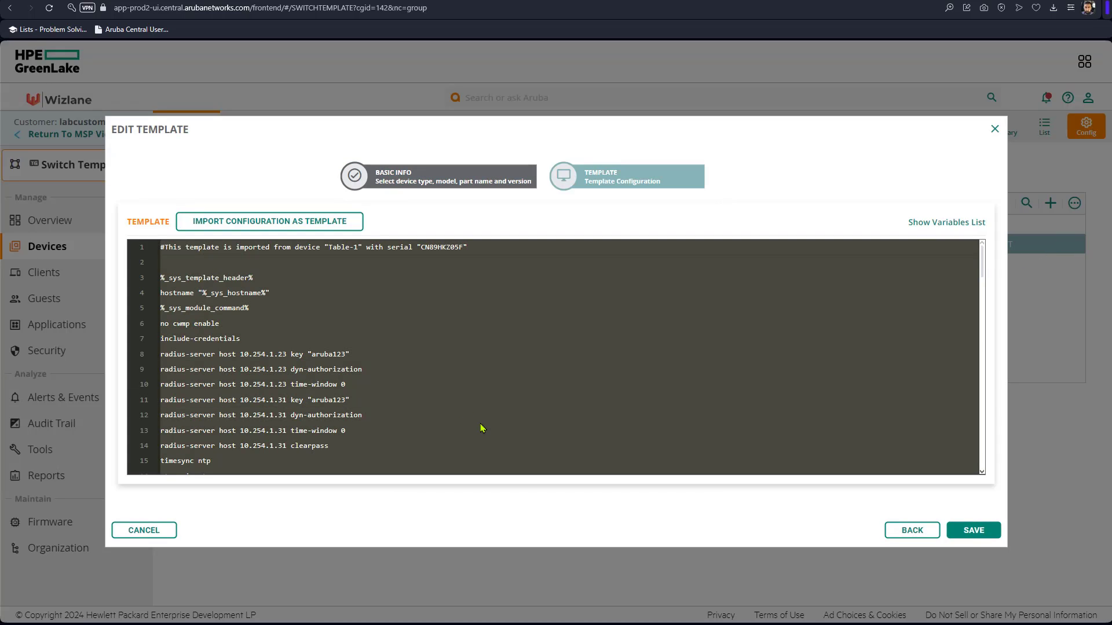
{"action": "key", "text": "alt+Tab"}
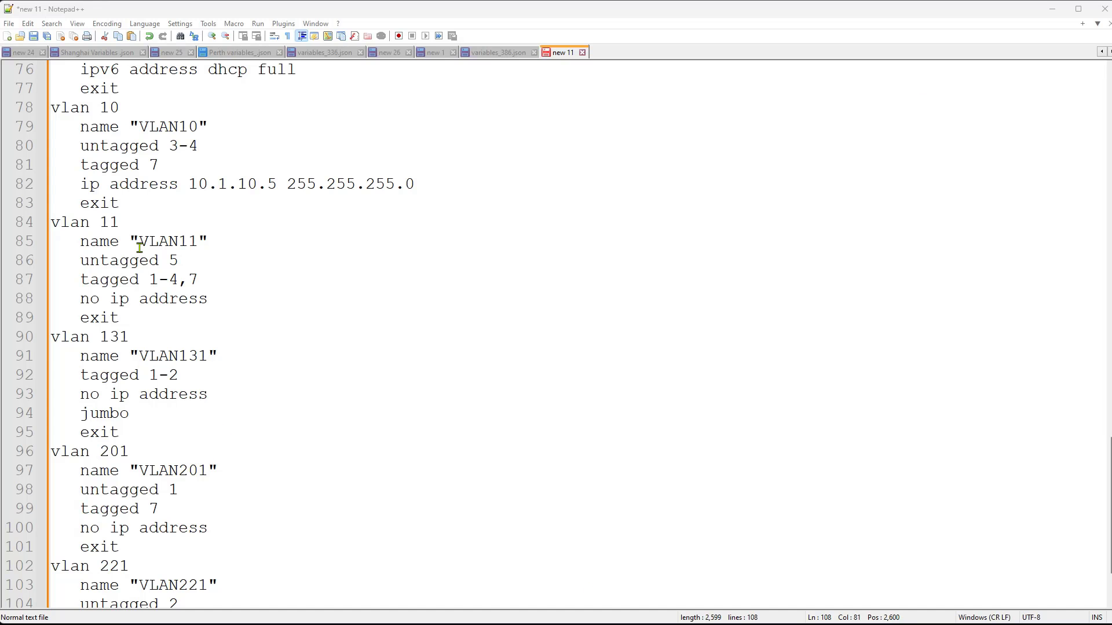
{"action": "left_click_drag", "start_coordinate": [110, 222], "coordinate": [134, 223]}
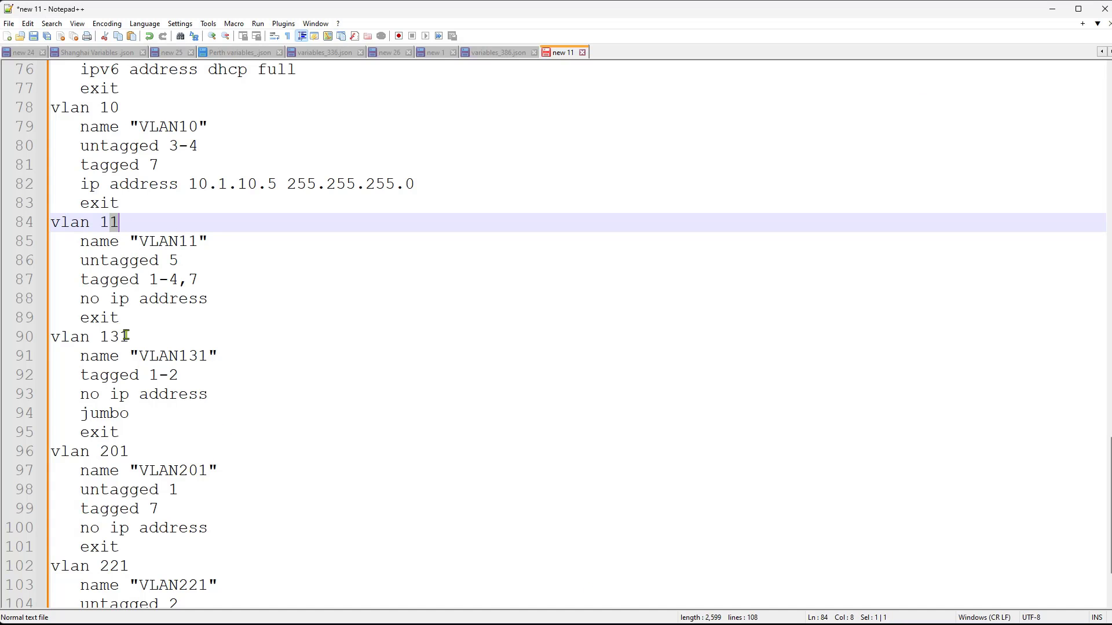
{"action": "left_click_drag", "start_coordinate": [129, 337], "coordinate": [90, 337]}
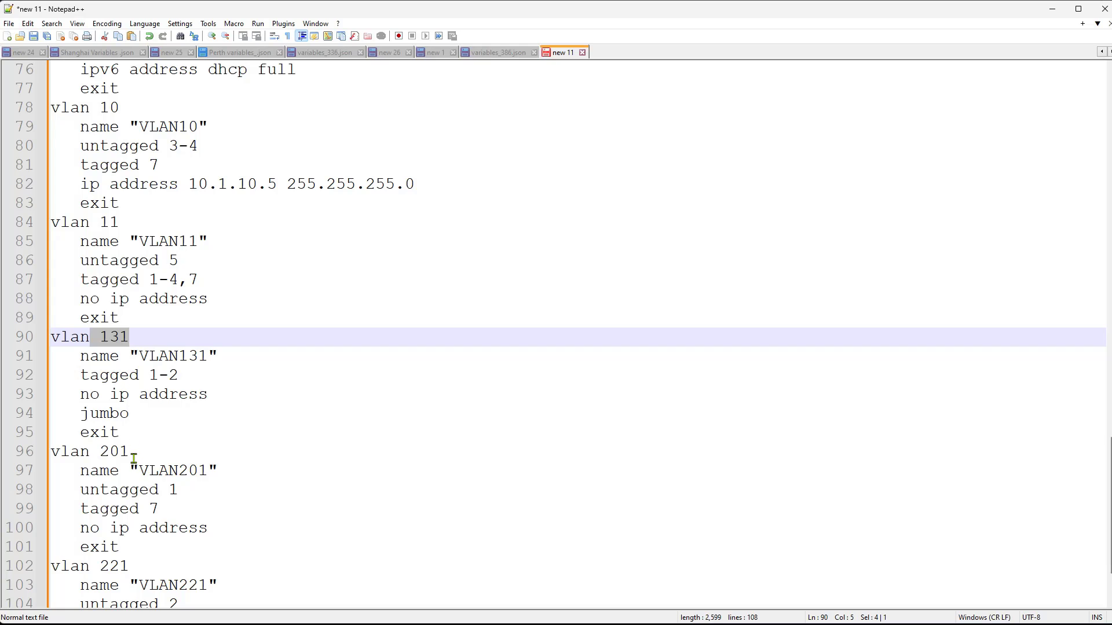
{"action": "scroll", "coordinate": [136, 455], "scroll_direction": "up", "scroll_amount": 5}
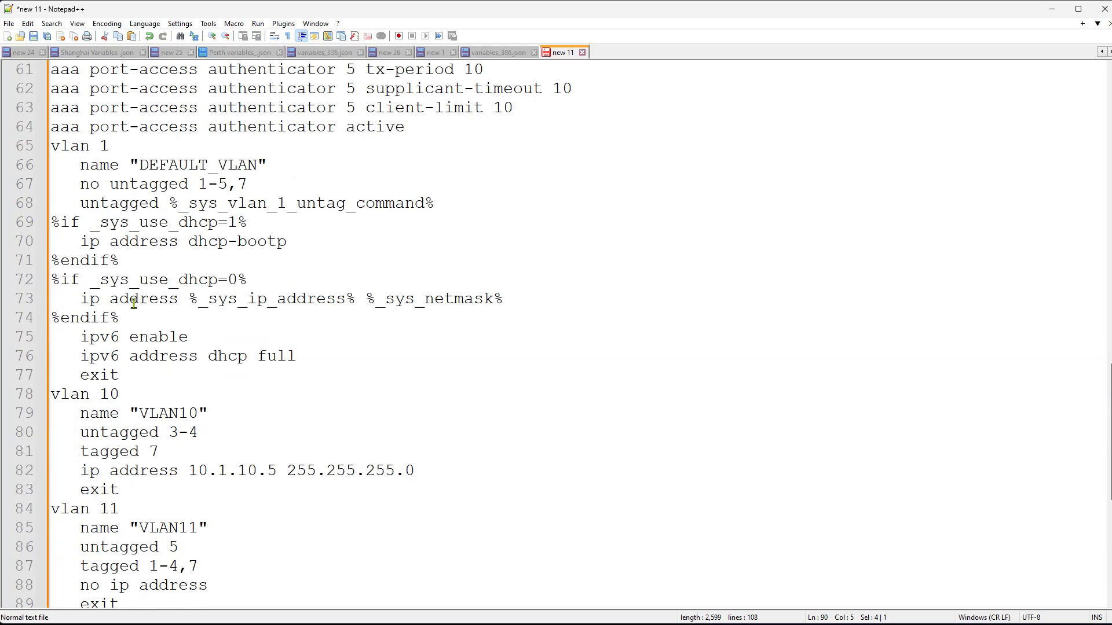
{"action": "scroll", "coordinate": [139, 316], "scroll_direction": "down", "scroll_amount": 7}
{"action": "left_click_drag", "start_coordinate": [129, 355], "coordinate": [120, 355]}
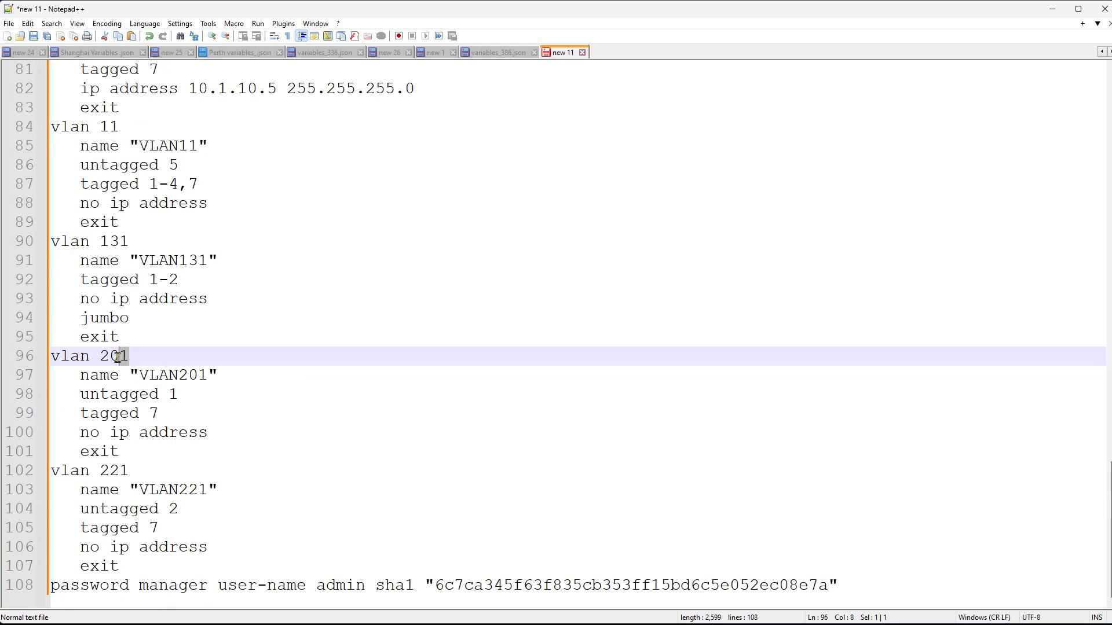
Copy the variable name "_sys_client_vlan" from variables_386.json
{"action": "left_click", "coordinate": [505, 56]}
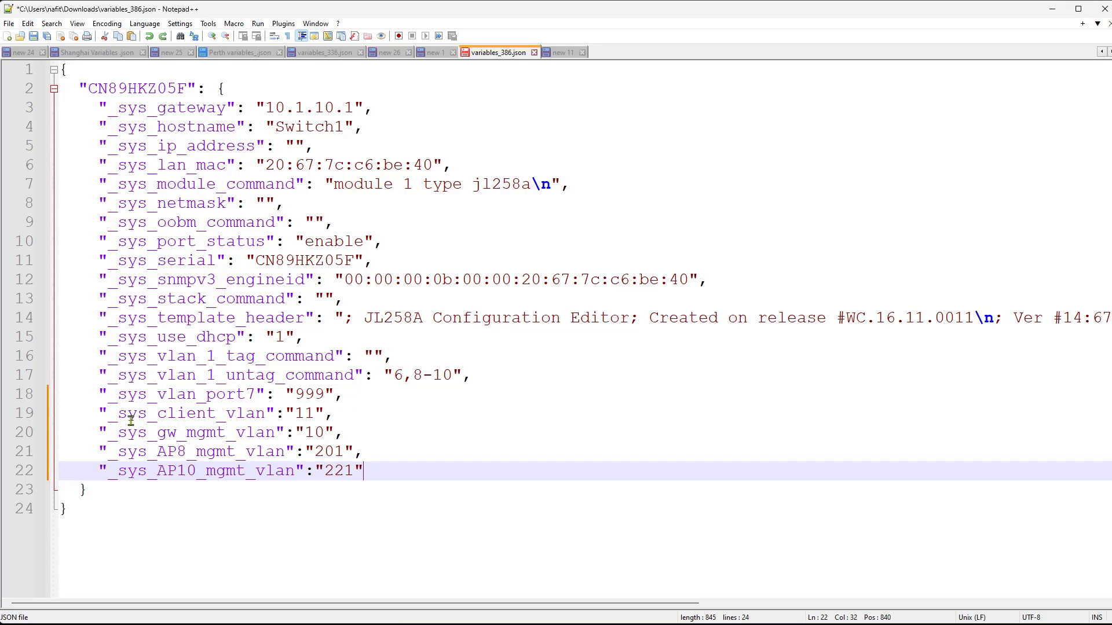
{"action": "left_click_drag", "start_coordinate": [108, 417], "coordinate": [270, 414]}
{"action": "right_click", "coordinate": [252, 415]}
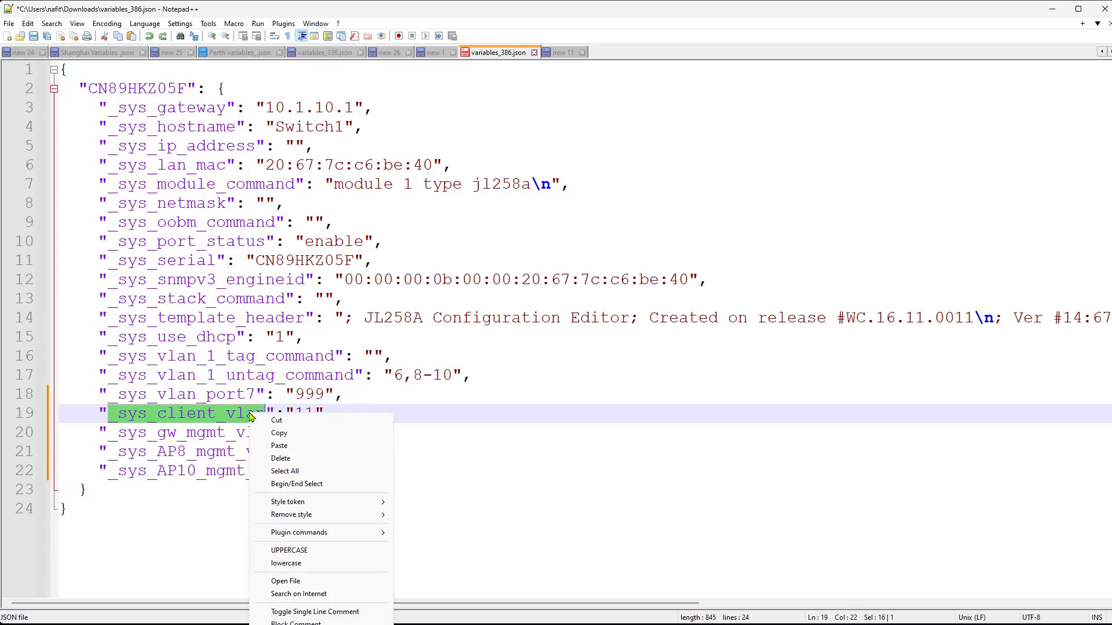
{"action": "left_click", "coordinate": [277, 433]}
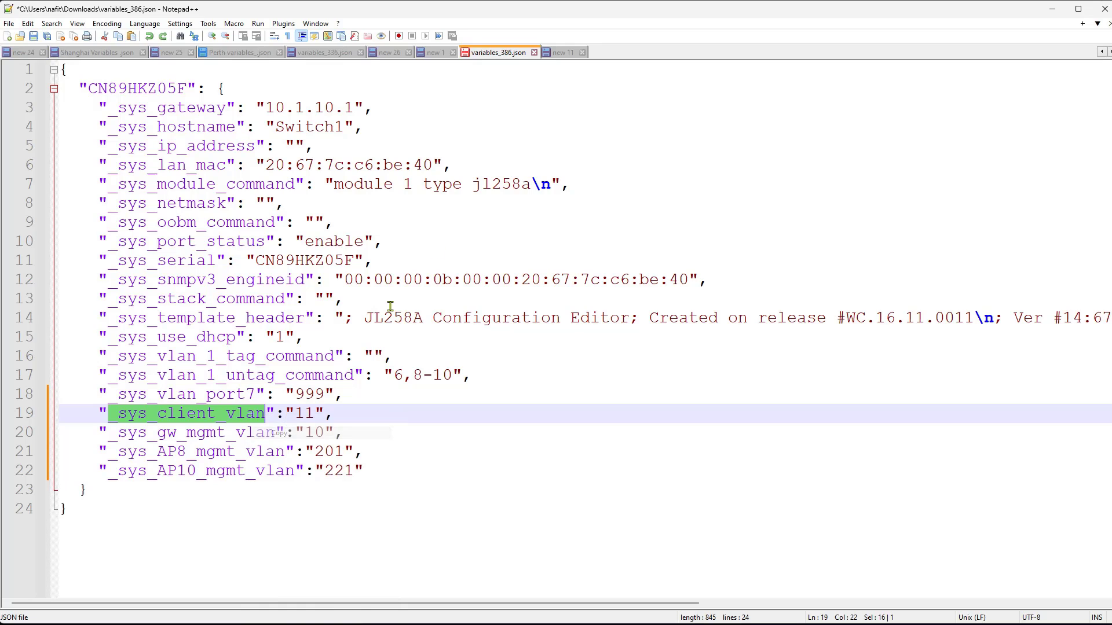
Replace the ID of VLAN 11 in the template copy with the variable "%_sys_client_vlan%"
{"action": "left_click", "coordinate": [562, 53]}
{"action": "left_click", "coordinate": [148, 375]}
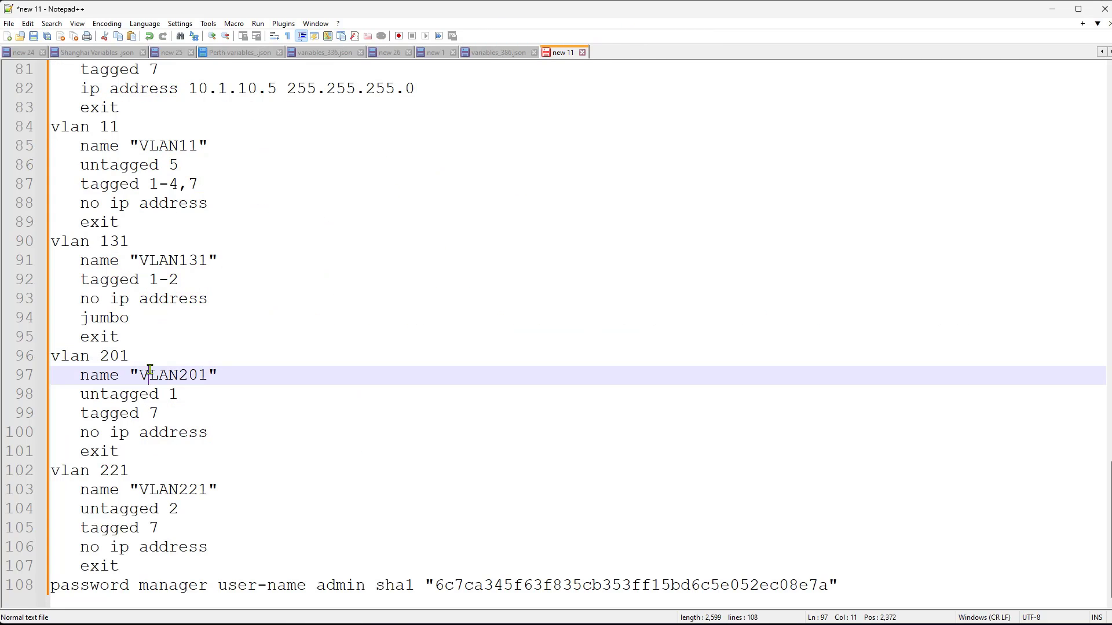
{"action": "scroll", "coordinate": [184, 334], "scroll_direction": "up", "scroll_amount": 5}
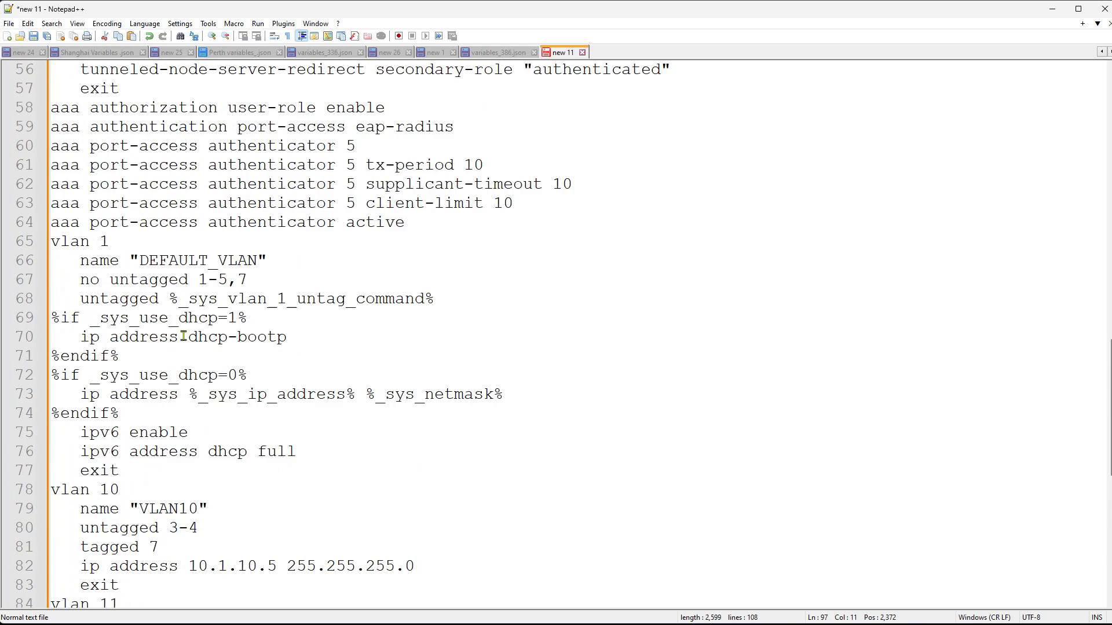
{"action": "scroll", "coordinate": [183, 336], "scroll_direction": "down", "scroll_amount": 2}
{"action": "scroll", "coordinate": [184, 337], "scroll_direction": "down", "scroll_amount": 3}
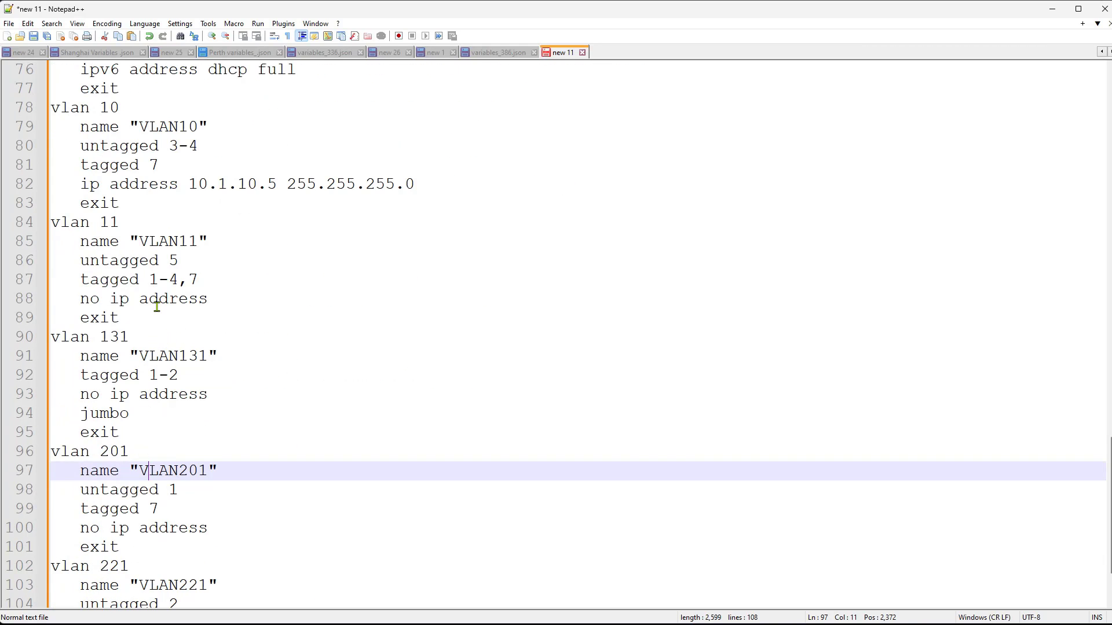
{"action": "scroll", "coordinate": [156, 306], "scroll_direction": "up", "scroll_amount": 2}
{"action": "left_click", "coordinate": [188, 315]}
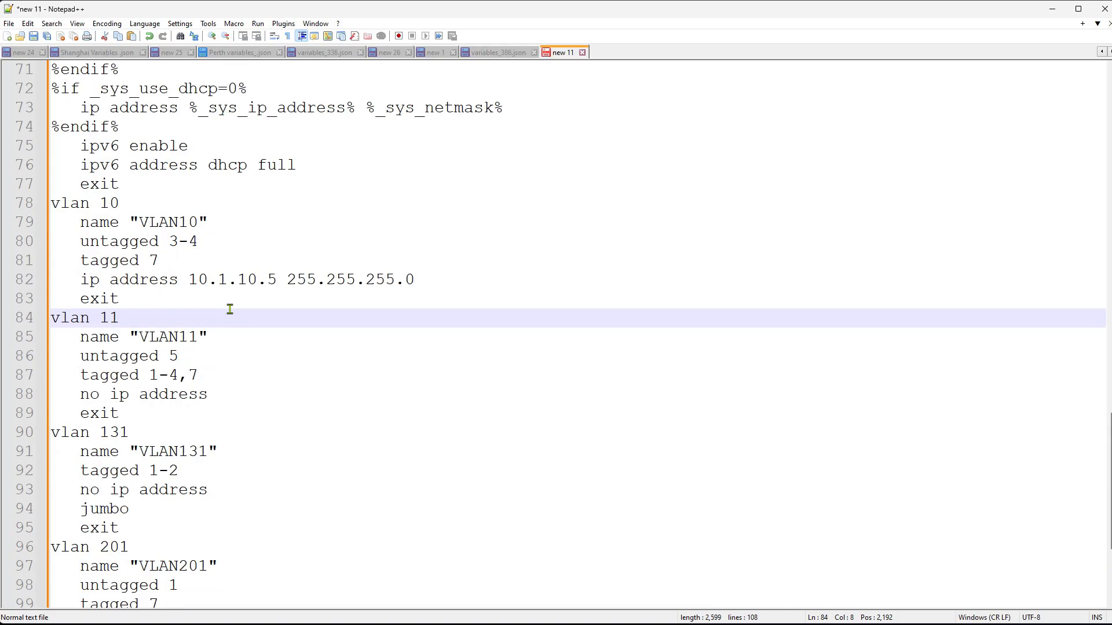
{"action": "key", "text": "BackSpace"}
{"action": "key", "text": "BackSpace"}
{"action": "type", "text": "%"}
{"action": "key", "text": "ctrl+v"}
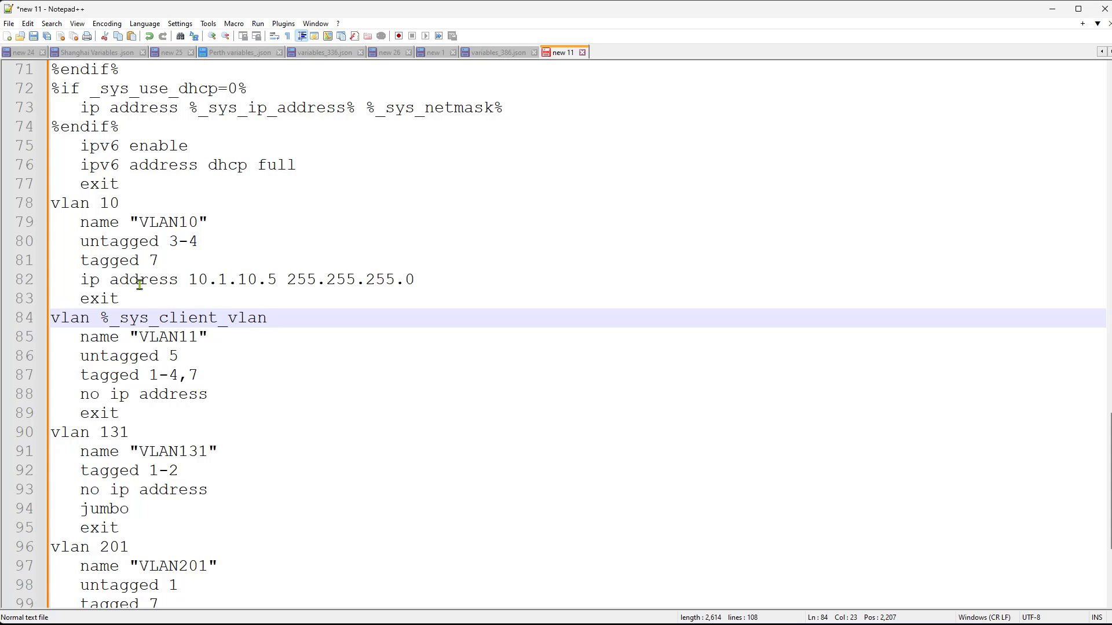
{"action": "type", "text": "%"}
Replace the name "VLAN11" with "%_sys_client_vlan%", keeping the surrounding quotes
{"action": "left_click_drag", "start_coordinate": [197, 336], "coordinate": [137, 338]}
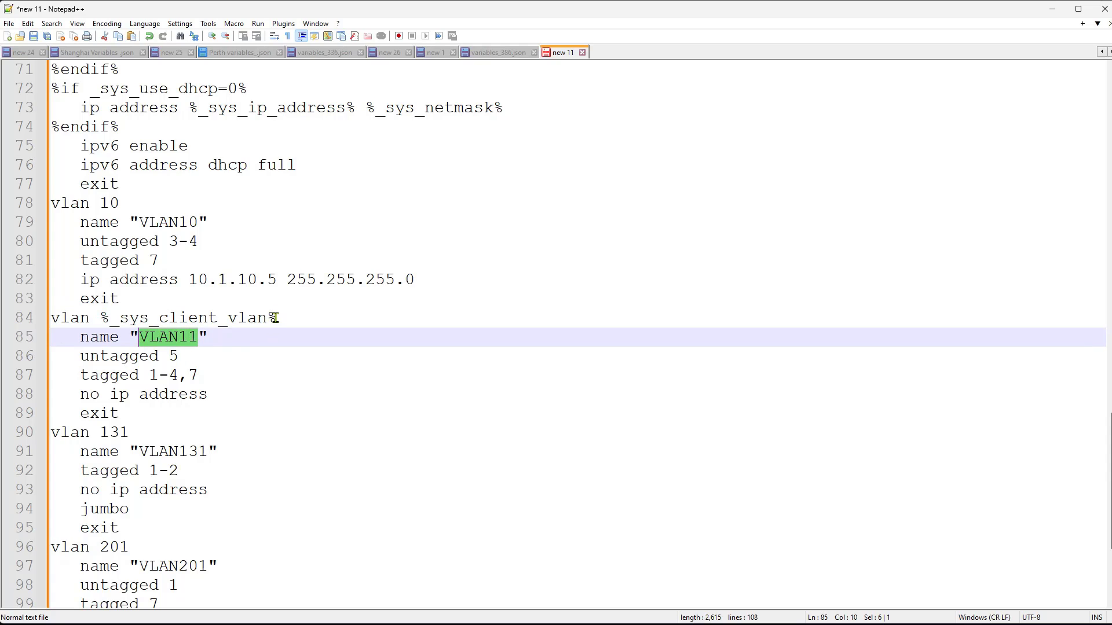
{"action": "left_click_drag", "start_coordinate": [276, 317], "coordinate": [100, 318]}
{"action": "right_click", "coordinate": [114, 322]}
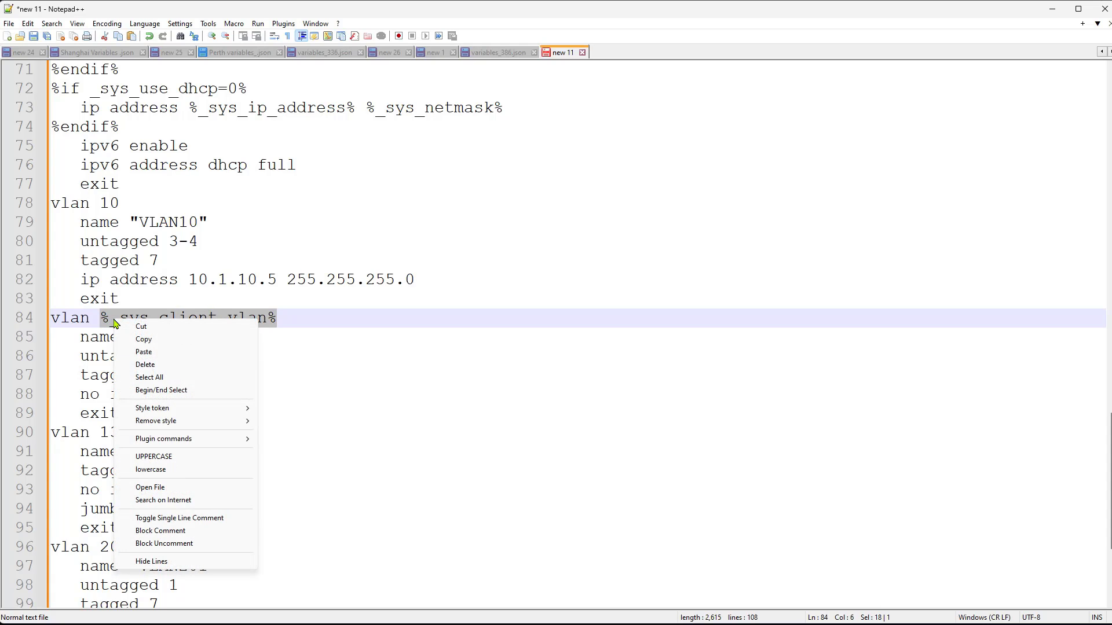
{"action": "left_click", "coordinate": [164, 340]}
{"action": "left_click_drag", "start_coordinate": [198, 336], "coordinate": [143, 336]}
{"action": "right_click", "coordinate": [143, 336]}
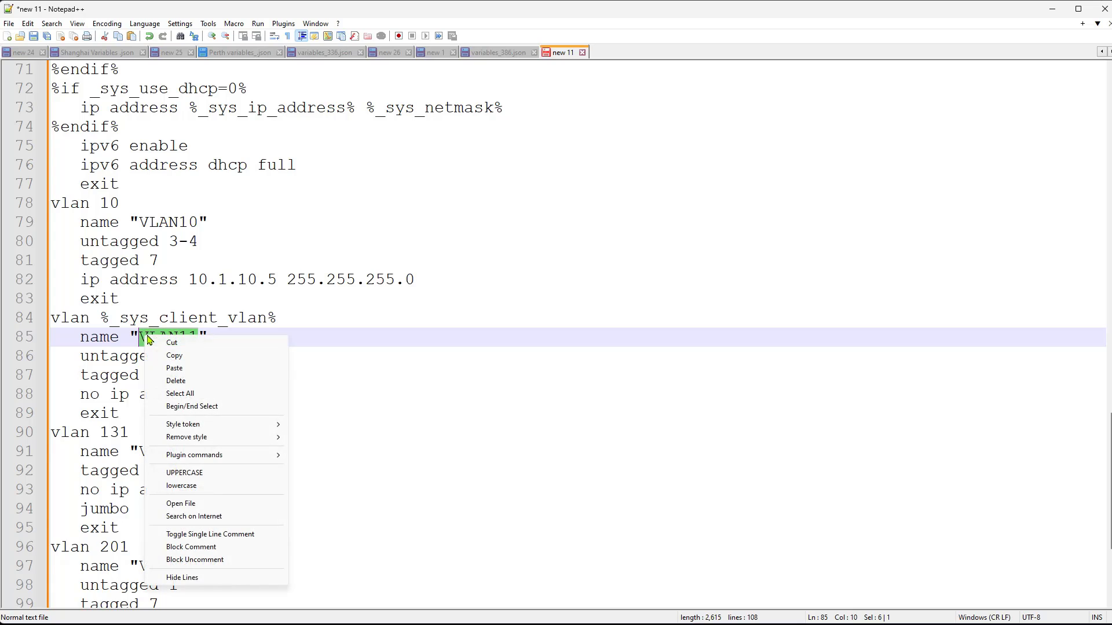
{"action": "left_click", "coordinate": [175, 368]}
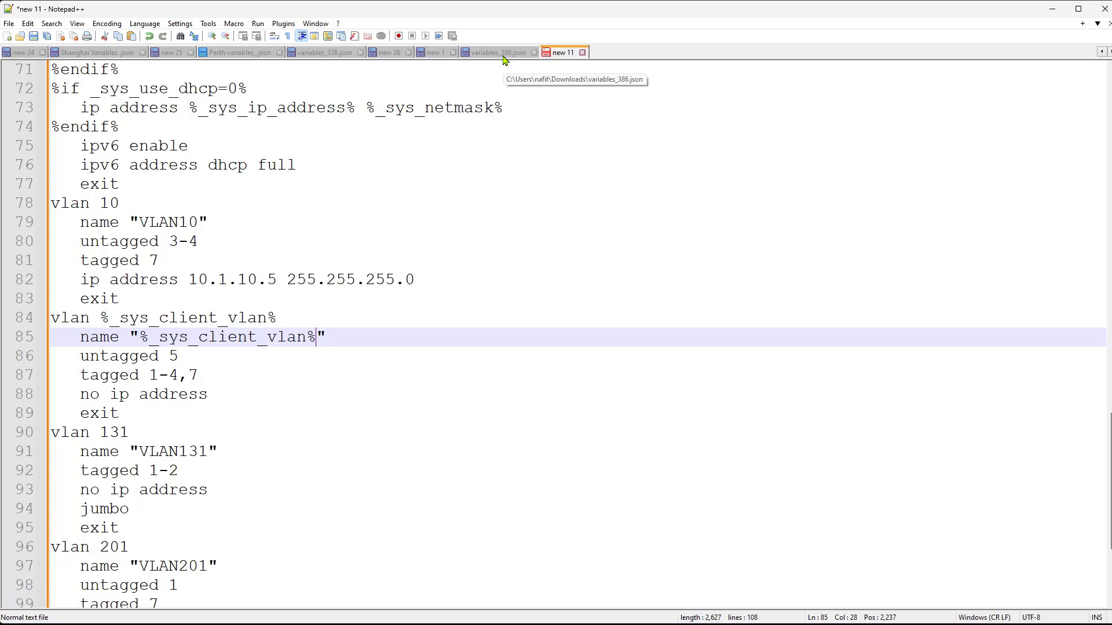
Copy the variable name "_sys_gw_mgmt_vlan" from variables_386.json
{"action": "left_click", "coordinate": [501, 53]}
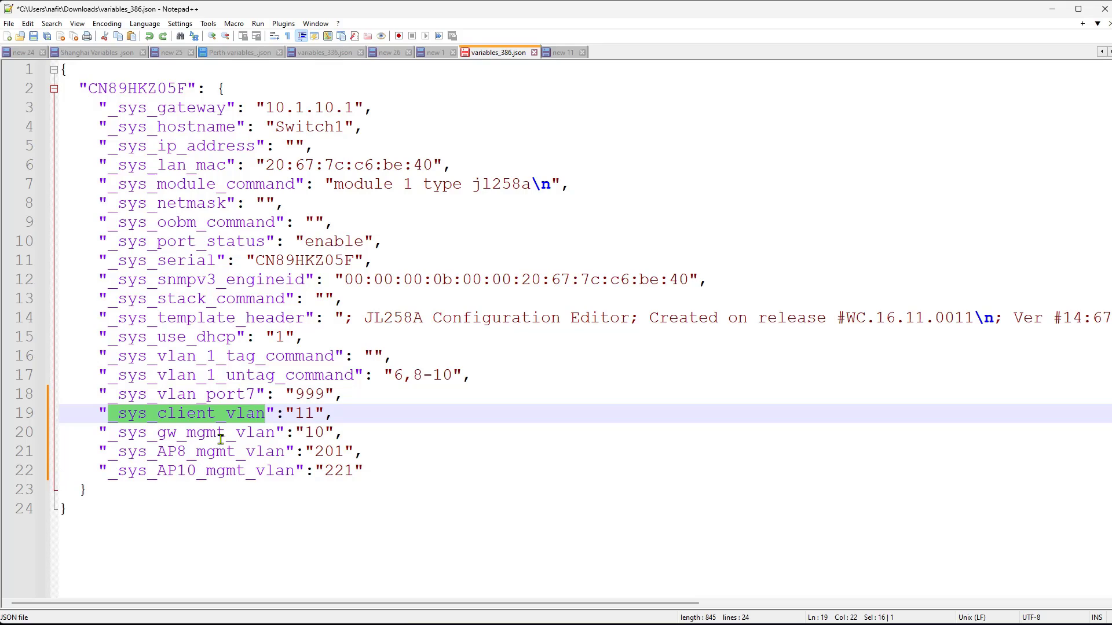
{"action": "left_click_drag", "start_coordinate": [109, 433], "coordinate": [278, 428]}
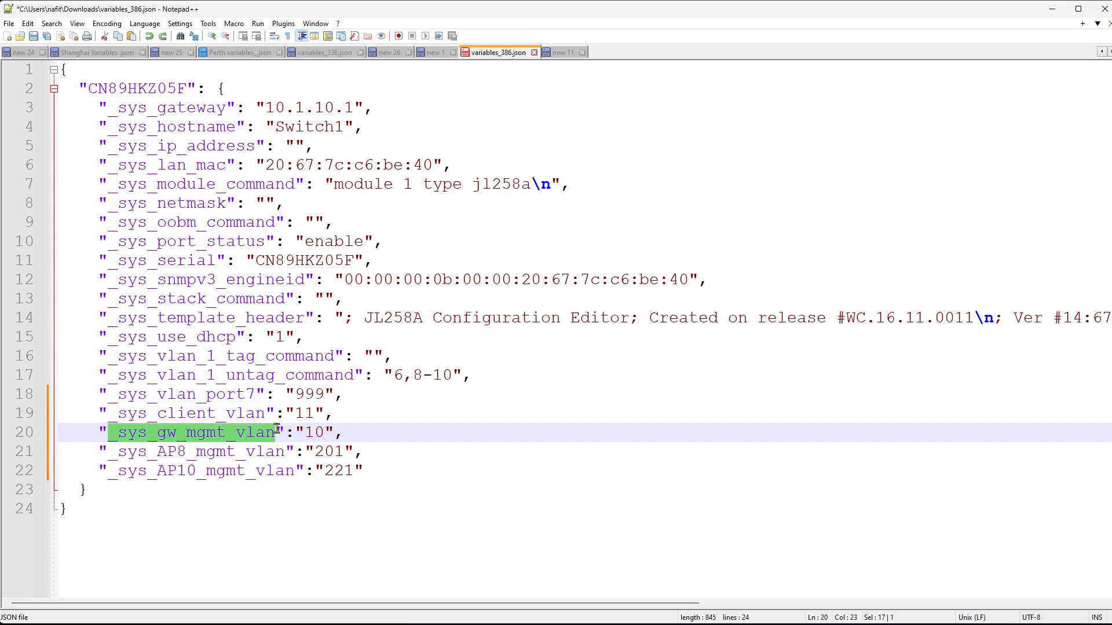
{"action": "right_click", "coordinate": [262, 441]}
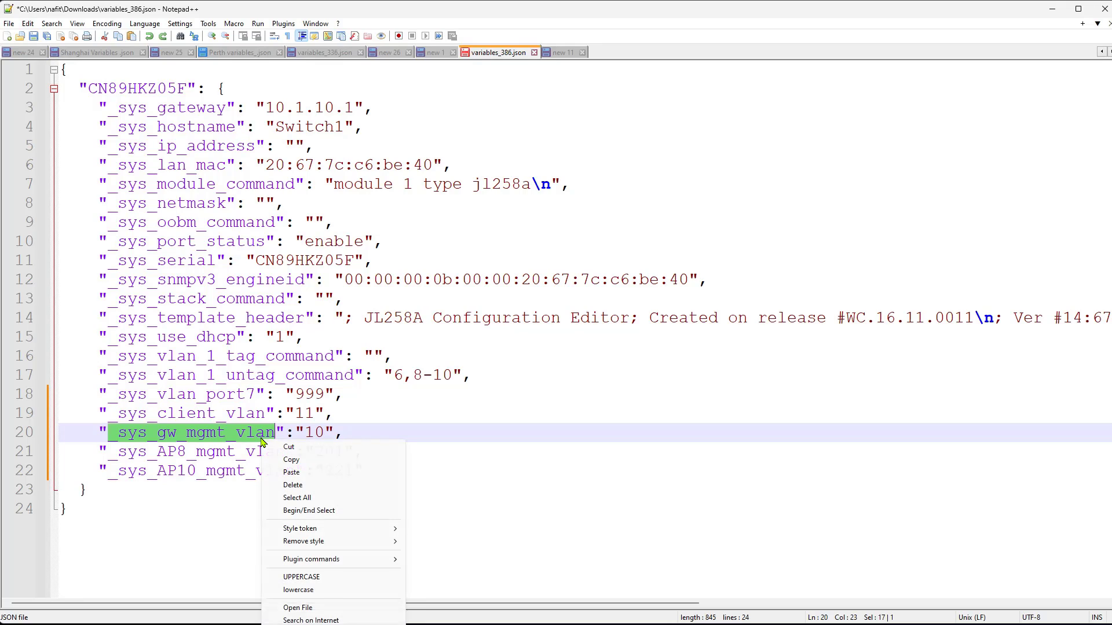
{"action": "left_click", "coordinate": [291, 461]}
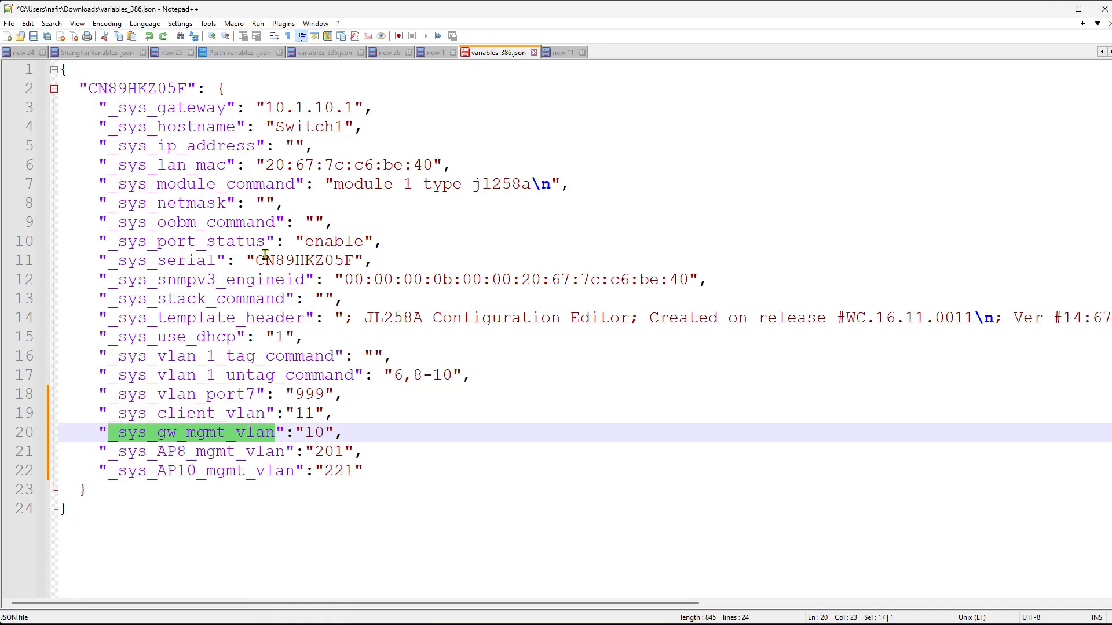
Replace the ID of VLAN 10 in the template copy with the variable "%_sys_gw_mgmt_vlan%"
{"action": "left_click", "coordinate": [559, 52]}
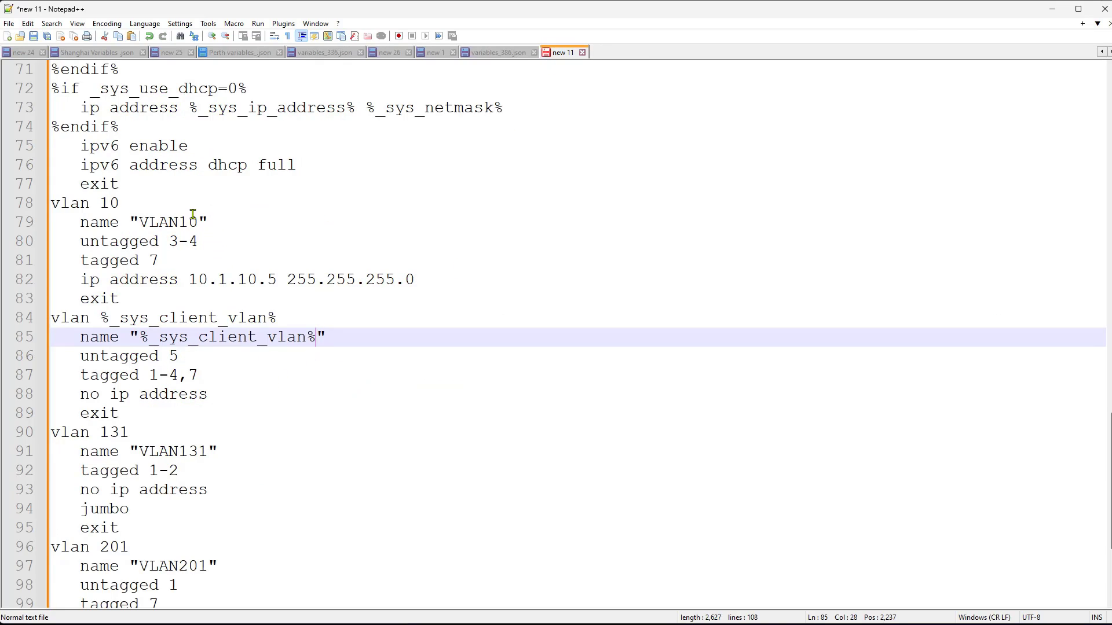
{"action": "left_click", "coordinate": [137, 204]}
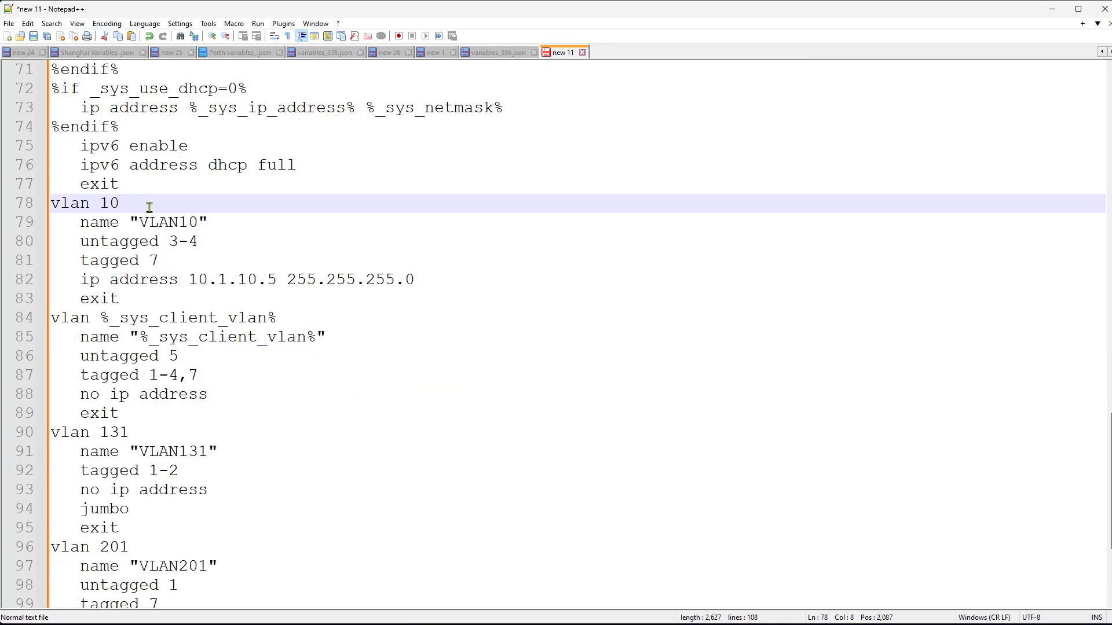
{"action": "key", "text": "BackSpace"}
{"action": "key", "text": "BackSpace"}
{"action": "type", "text": "%"}
{"action": "key", "text": "ctrl+v"}
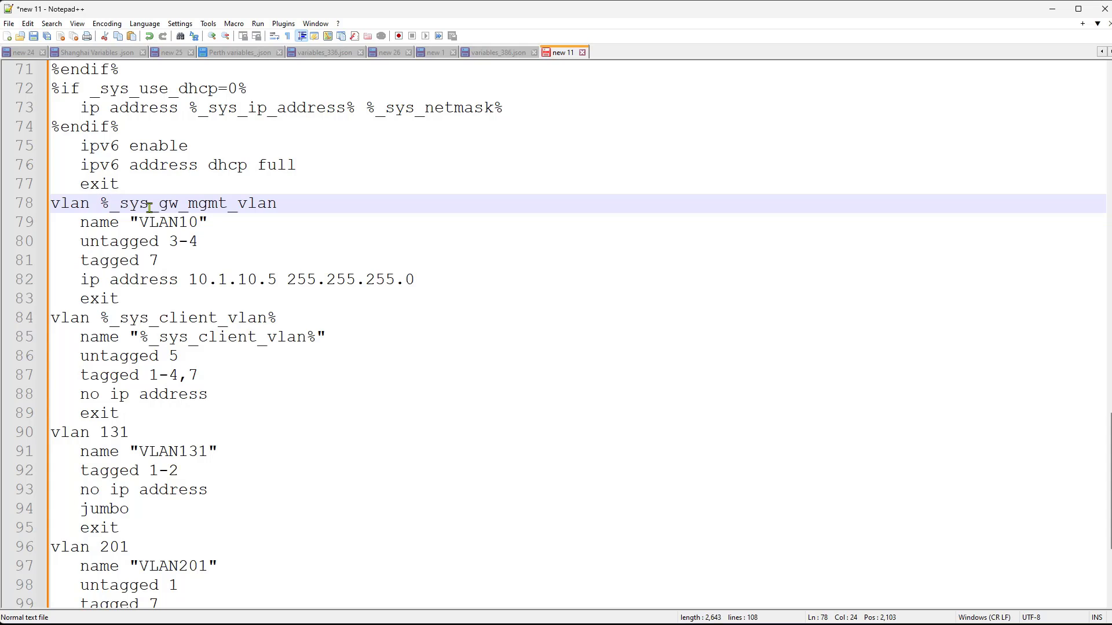
{"action": "type", "text": "%"}
Replace the name "VLAN10" with "%_sys_gw_mgmt_vlan%" inside its quotes
{"action": "left_click_drag", "start_coordinate": [198, 222], "coordinate": [141, 225]}
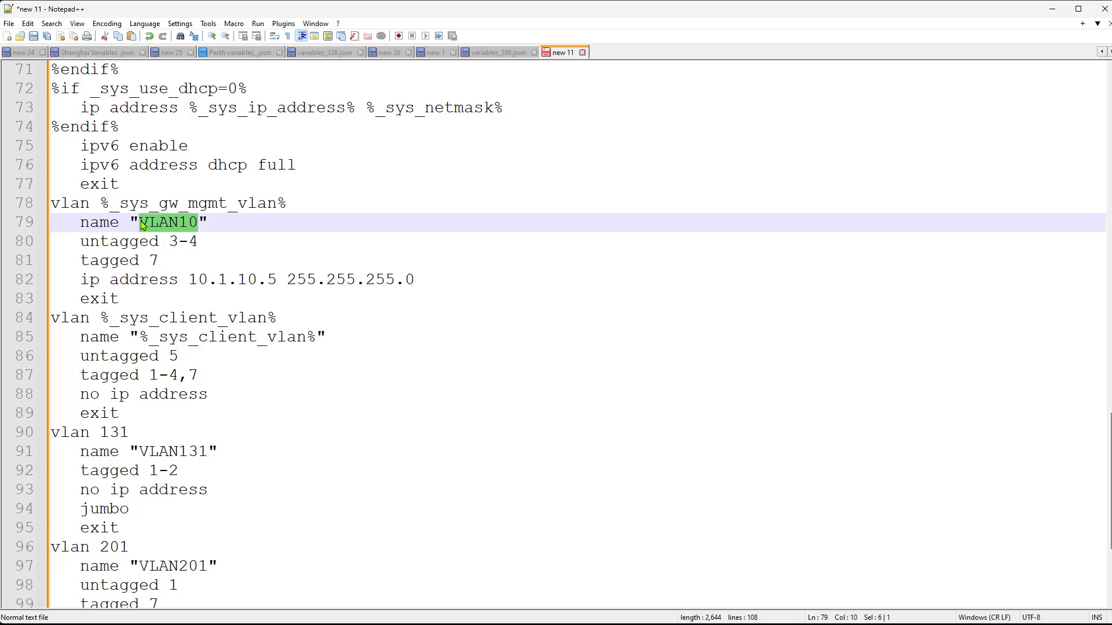
{"action": "type", "text": "%"}
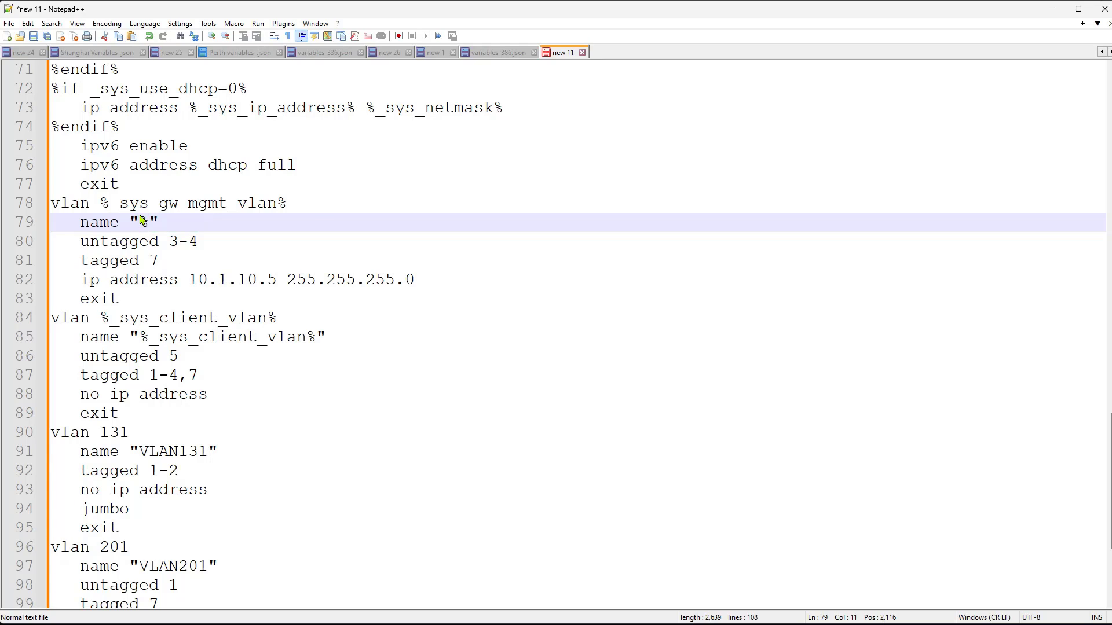
{"action": "key", "text": "ctrl+v"}
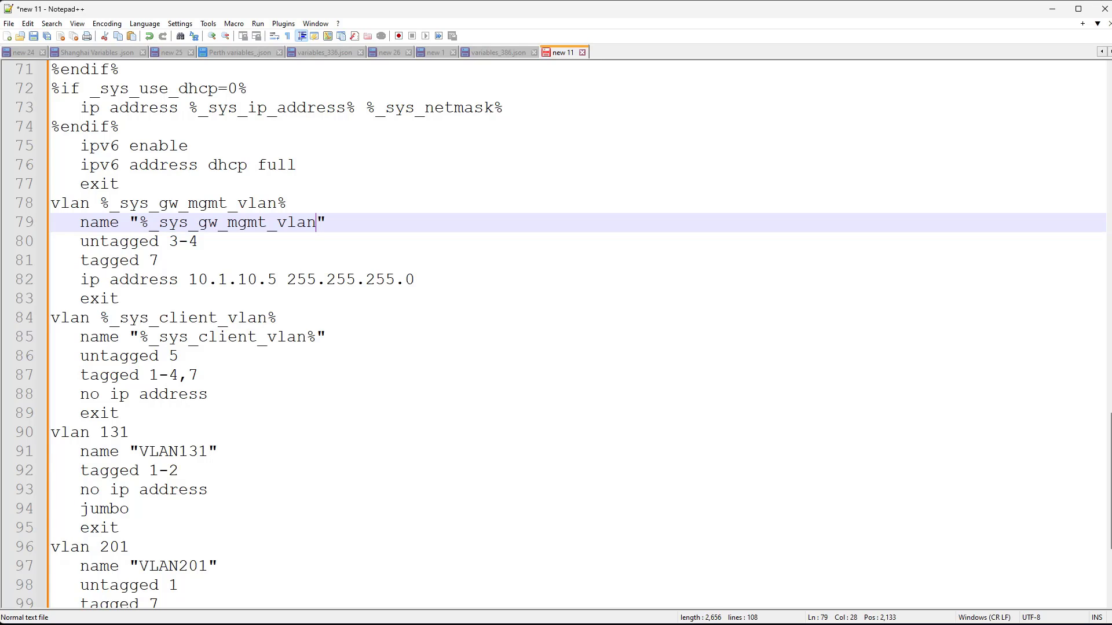
{"action": "type", "text": "%"}
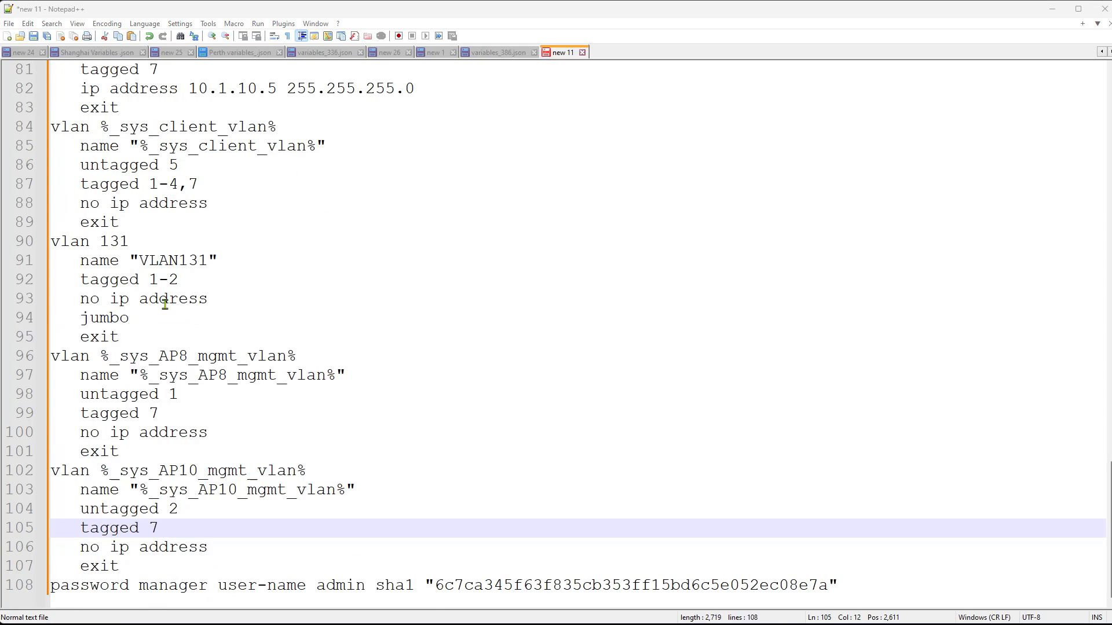
Switch to Aruba Central and replace the entire Sw-template configuration with the edited configuration from Notepad++
{"action": "scroll", "coordinate": [165, 306], "scroll_direction": "up", "scroll_amount": 2}
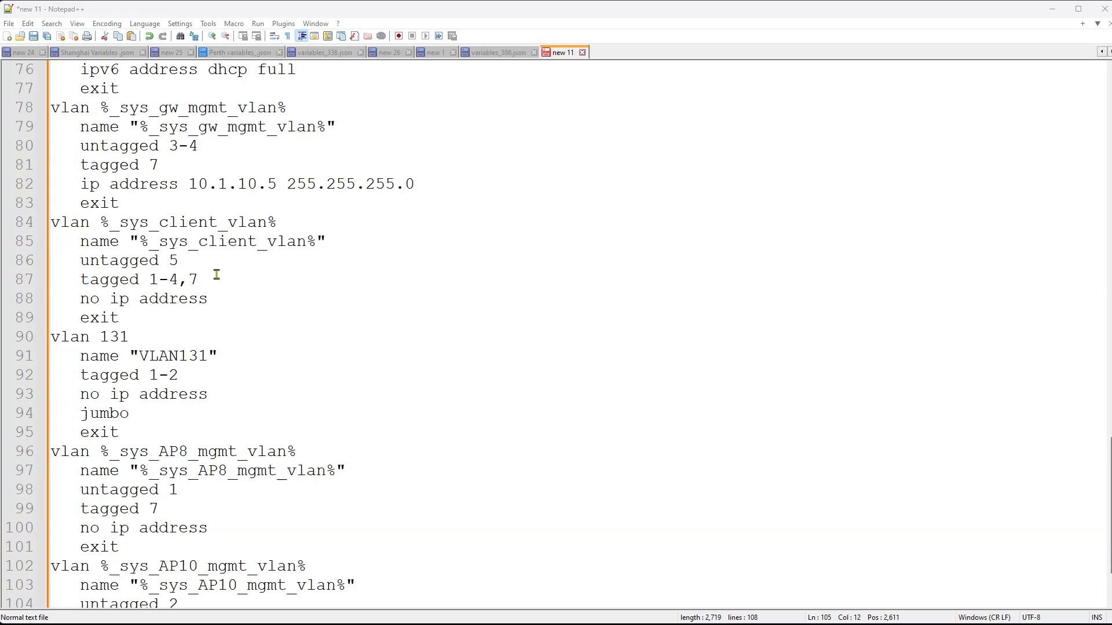
{"action": "left_click", "coordinate": [216, 272]}
{"action": "key", "text": "ctrl+a"}
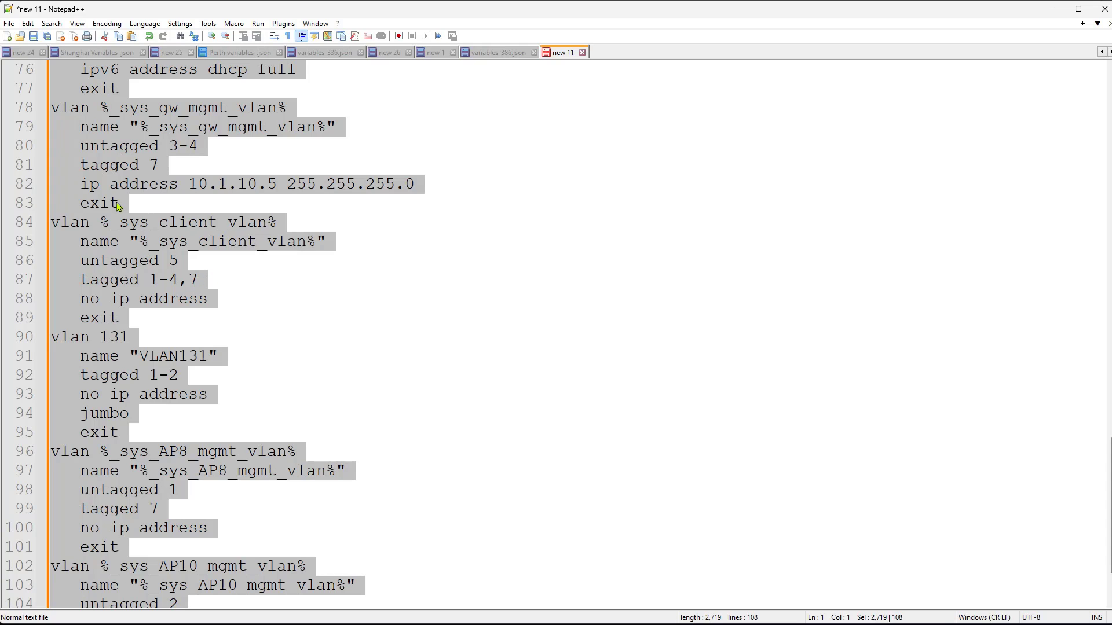
{"action": "key", "text": "alt+Tab"}
{"action": "left_click", "coordinate": [301, 346]}
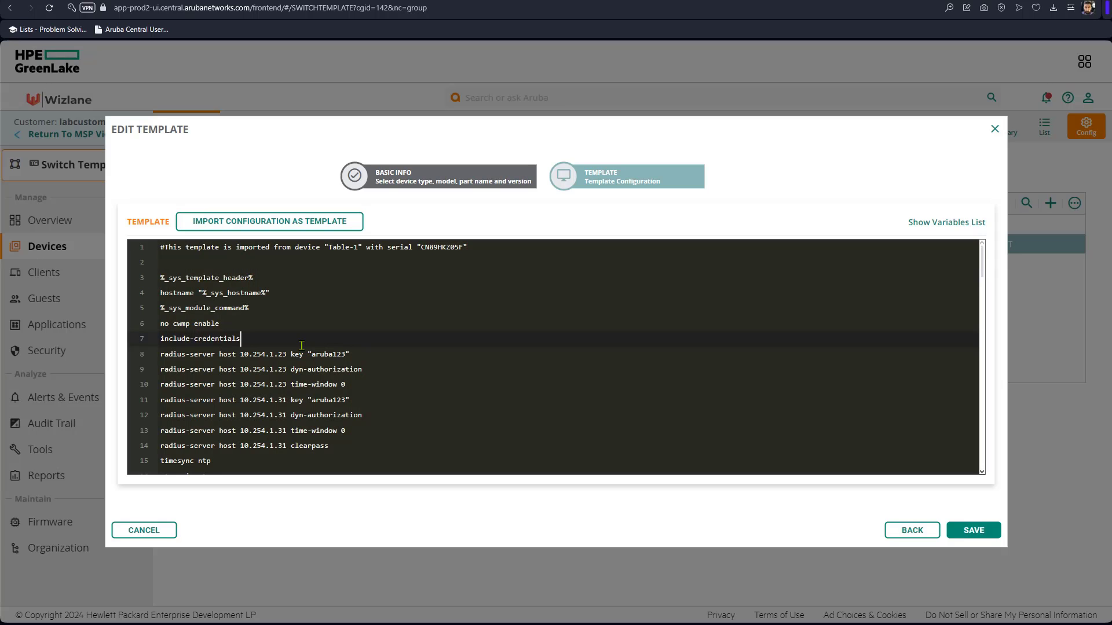
{"action": "key", "text": "ctrl+a"}
{"action": "key", "text": "BackSpace"}
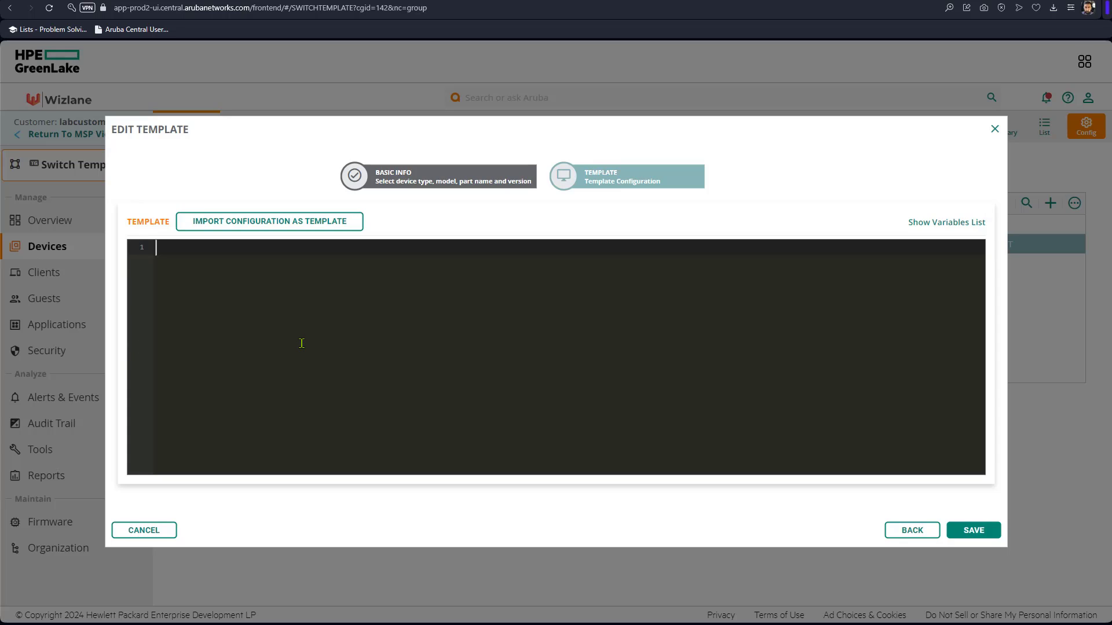
{"action": "key", "text": "ctrl+v"}
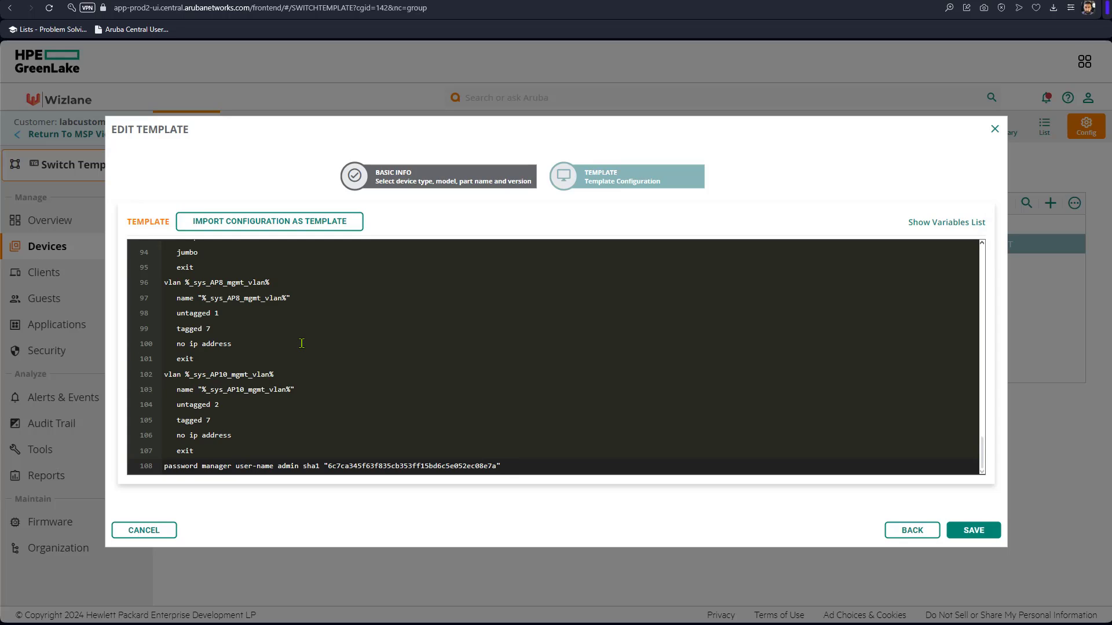
Check the AP8 management VLAN line, save the edited Sw-template and open the switch group's variables
{"action": "scroll", "coordinate": [390, 370], "scroll_direction": "up", "scroll_amount": 1}
{"action": "scroll", "coordinate": [387, 371], "scroll_direction": "down", "scroll_amount": 1}
{"action": "left_click_drag", "start_coordinate": [270, 283], "coordinate": [132, 280]}
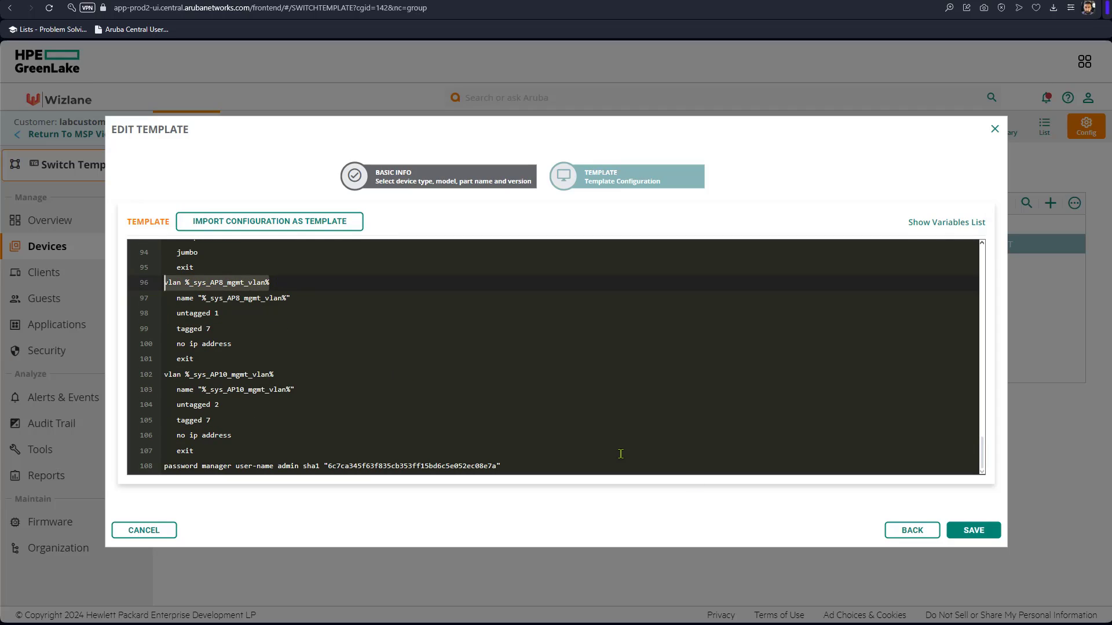
{"action": "left_click", "coordinate": [977, 527]}
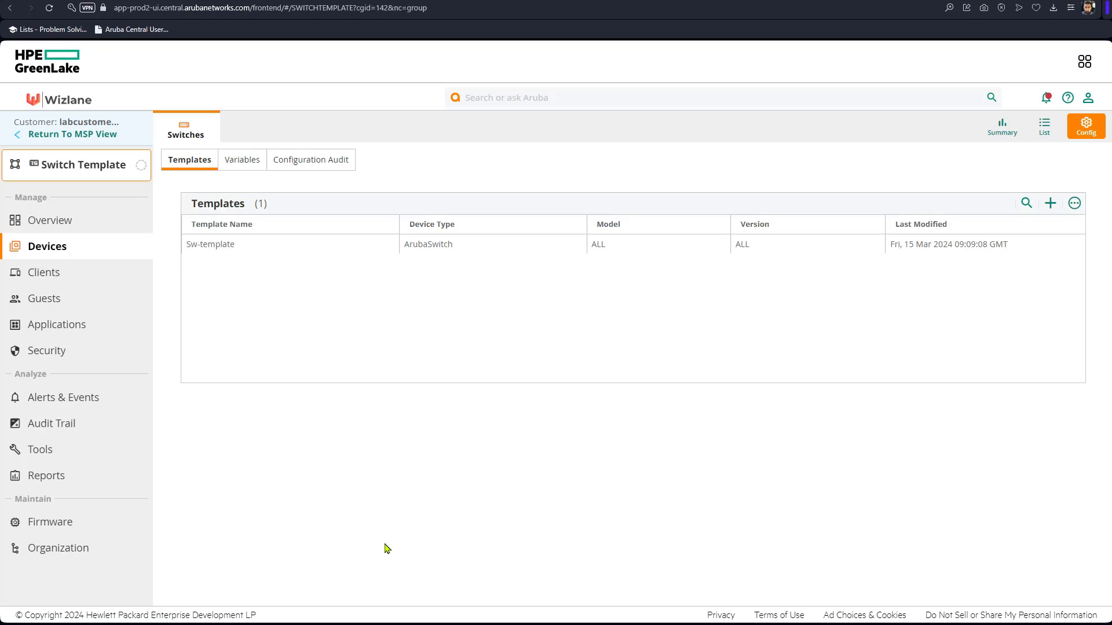
{"action": "left_click", "coordinate": [246, 166]}
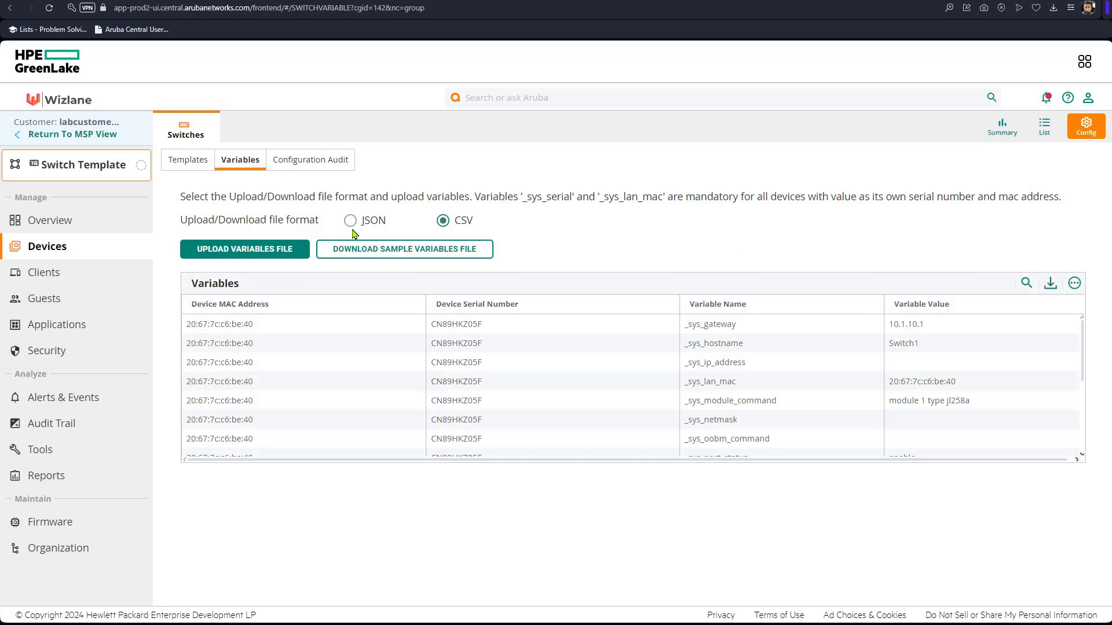
Choose JSON as the variables file format, and switch to Notepad++ to save the edited variables_386.json
{"action": "left_click", "coordinate": [351, 222]}
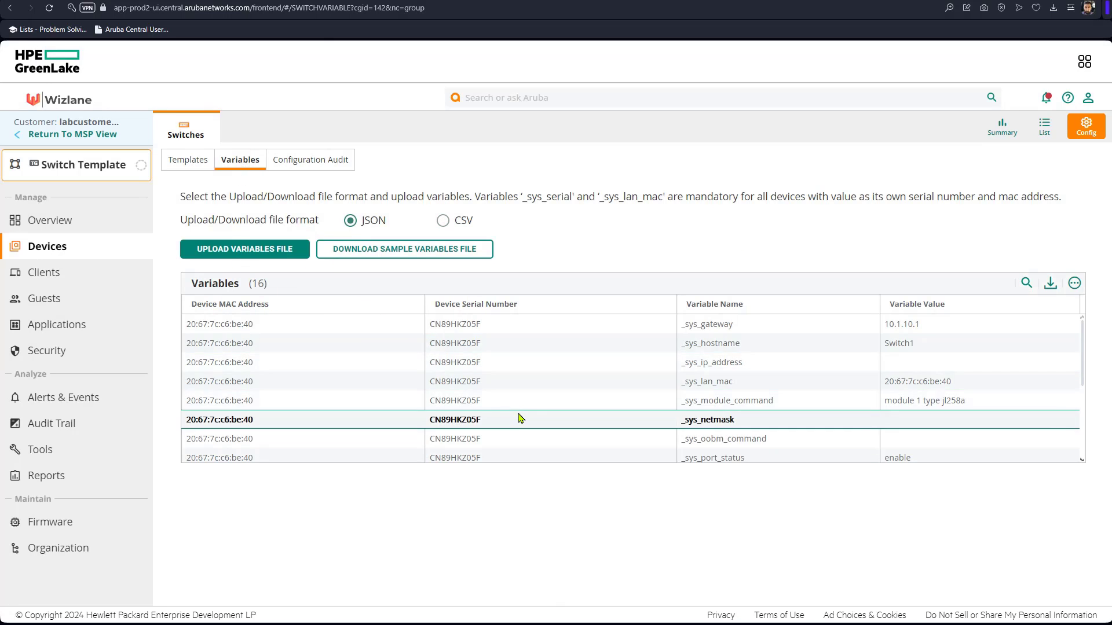
{"action": "left_click", "coordinate": [275, 255]}
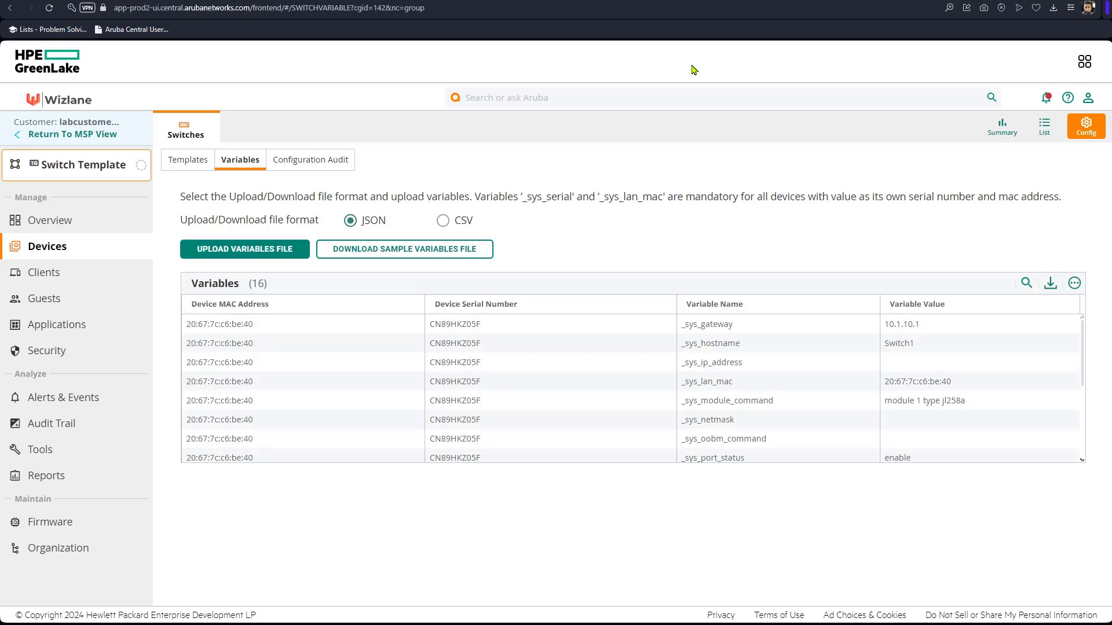
{"action": "key", "text": "super+Tab"}
{"action": "key", "text": "Right"}
{"action": "key", "text": "Return"}
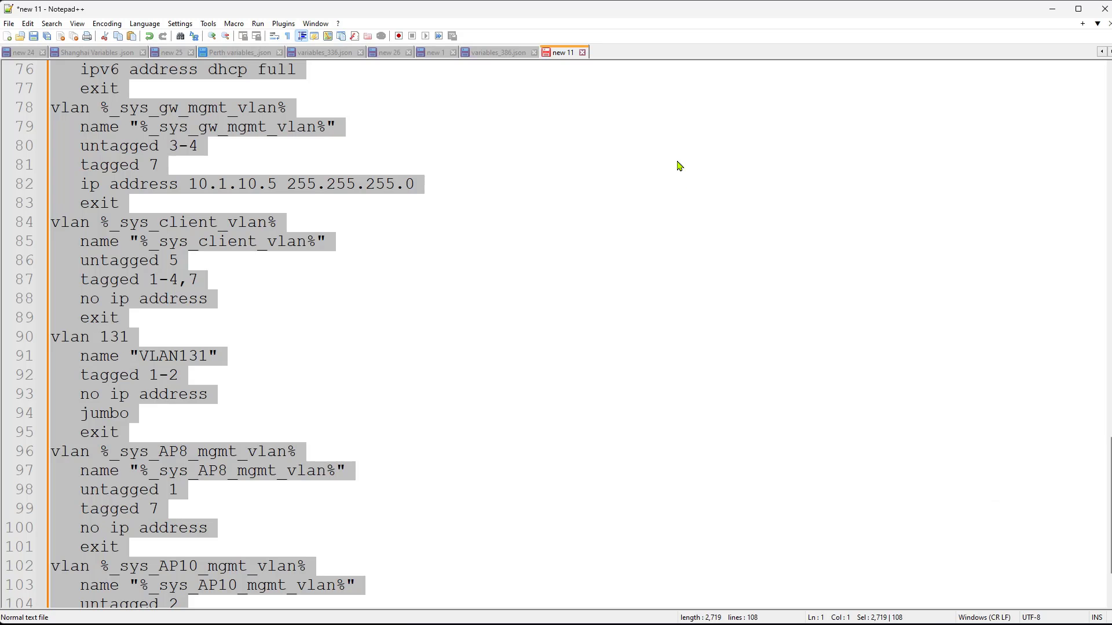
{"action": "left_click", "coordinate": [699, 299]}
{"action": "left_click", "coordinate": [499, 54]}
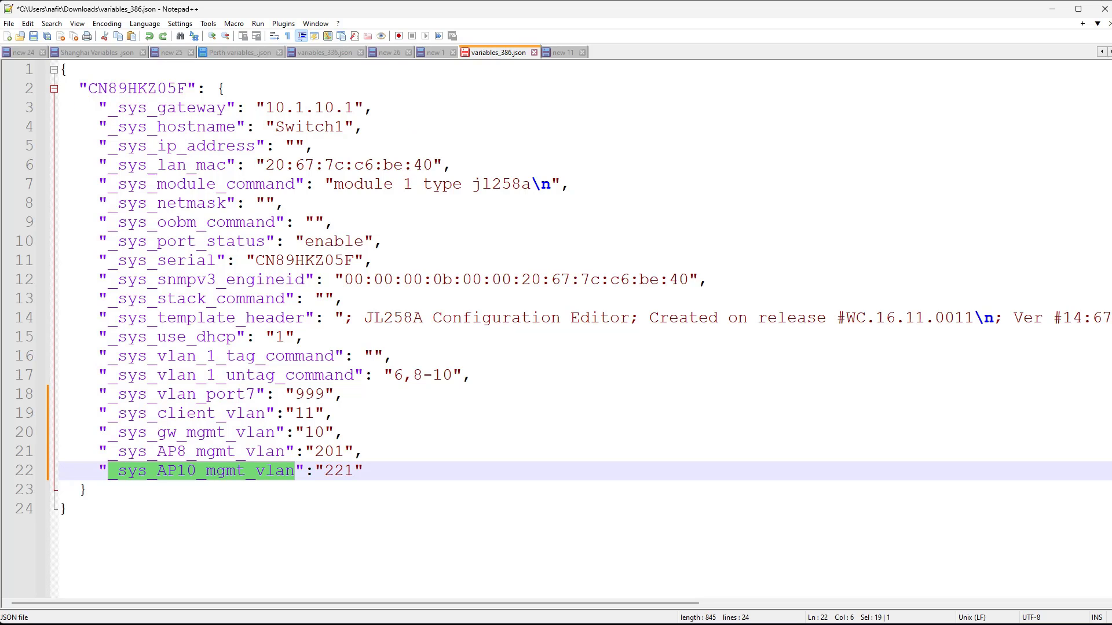
{"action": "left_click", "coordinate": [8, 24]}
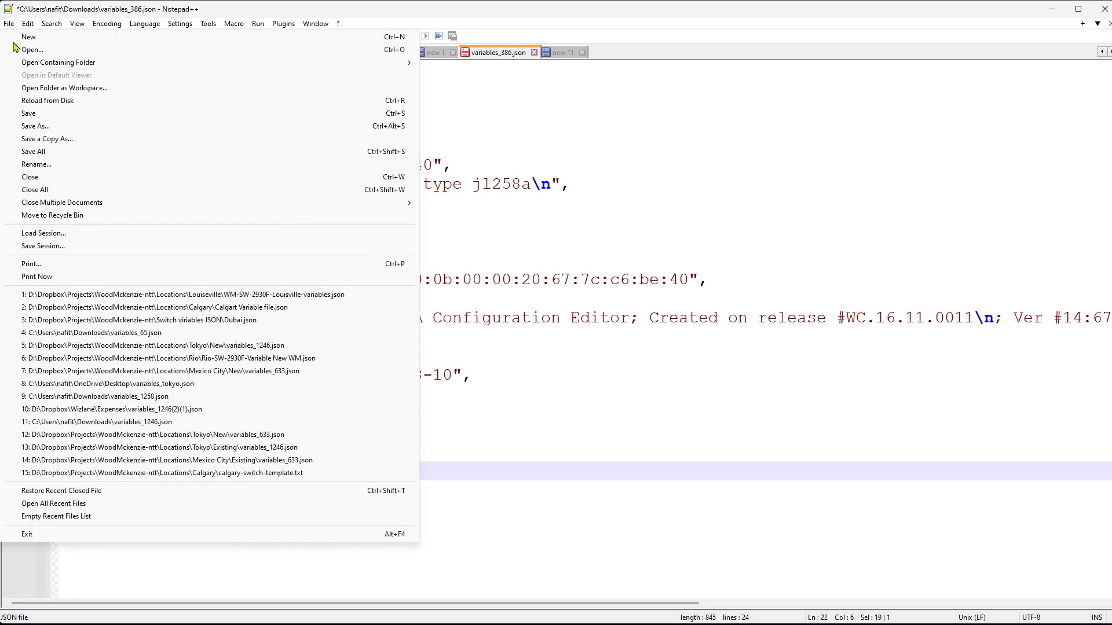
{"action": "left_click", "coordinate": [38, 114]}
{"action": "left_click", "coordinate": [336, 503]}
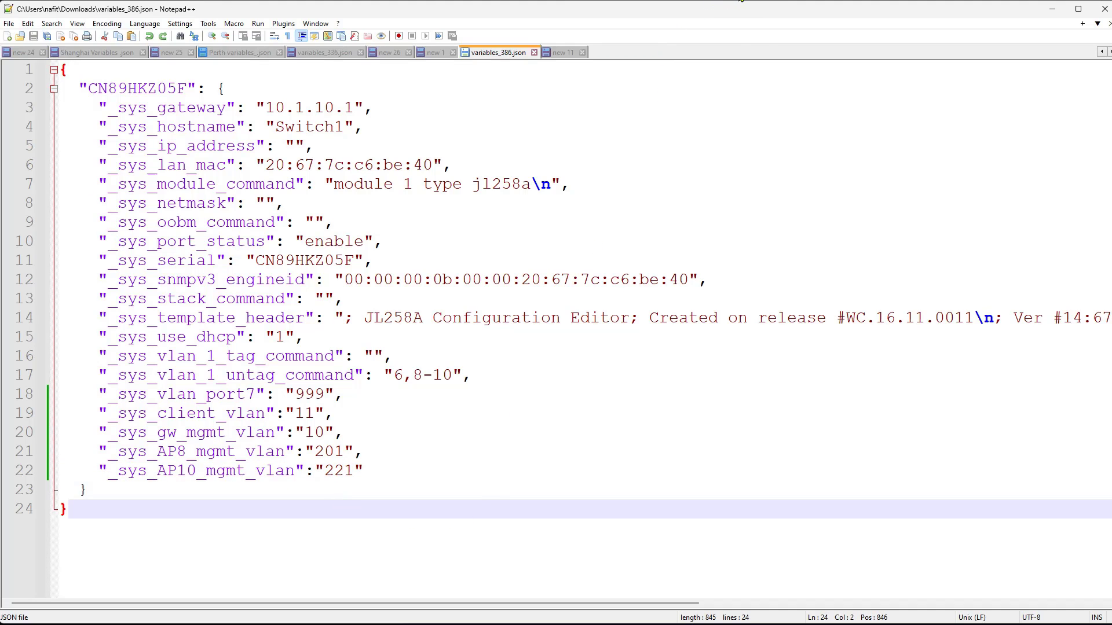
Switch back to Aruba Central and upload variables_386.json from the Downloads folder as the variables file
{"action": "key", "text": "alt+Tab"}
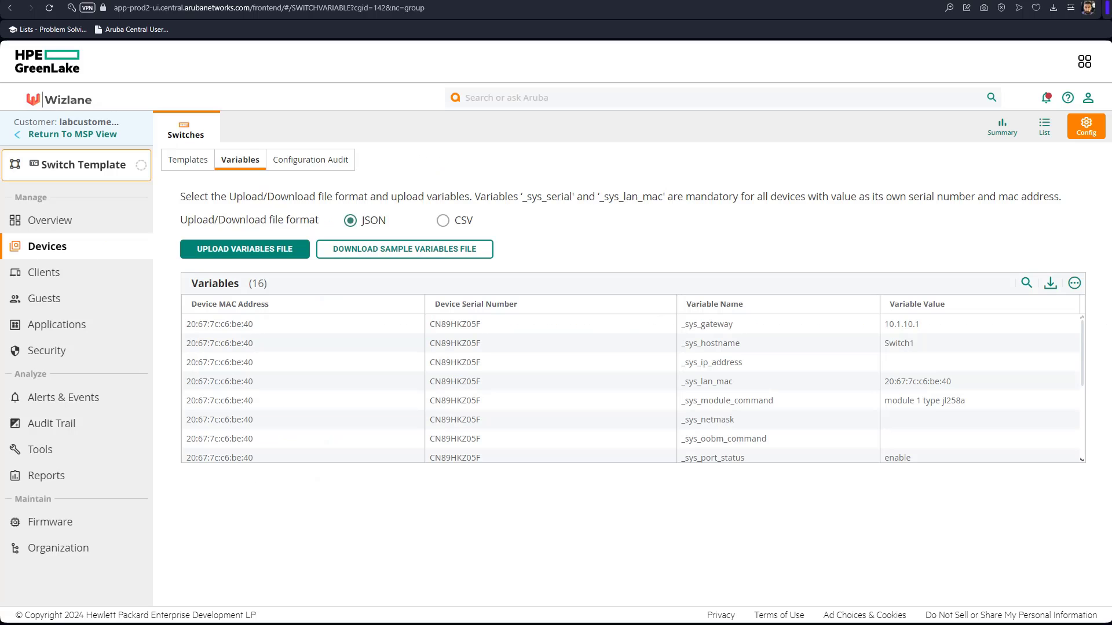
{"action": "left_click", "coordinate": [219, 253]}
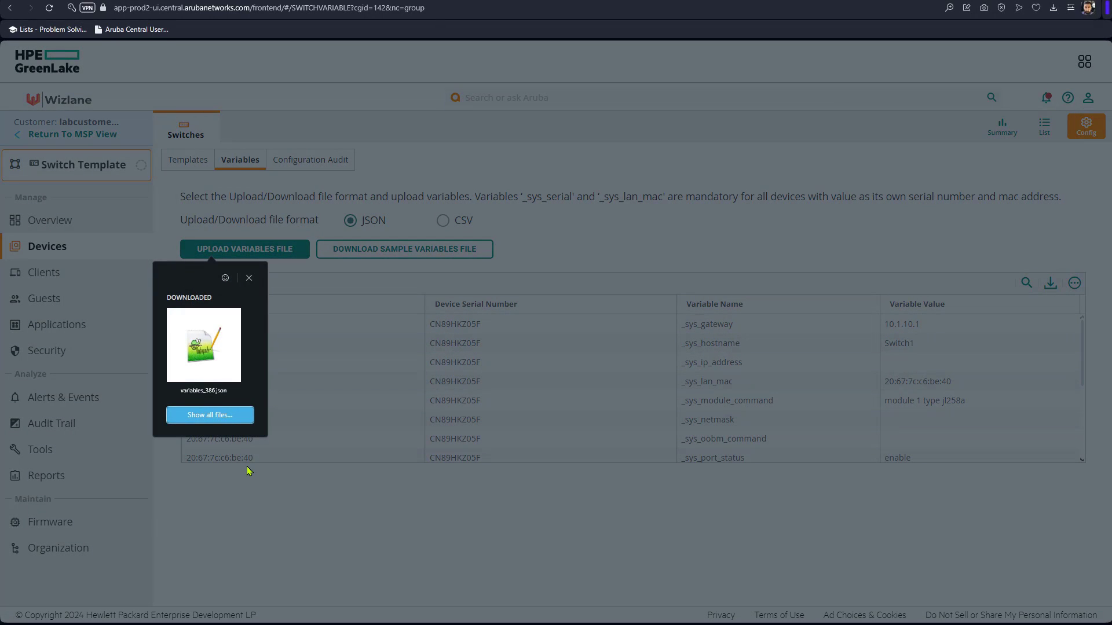
{"action": "left_click", "coordinate": [229, 416]}
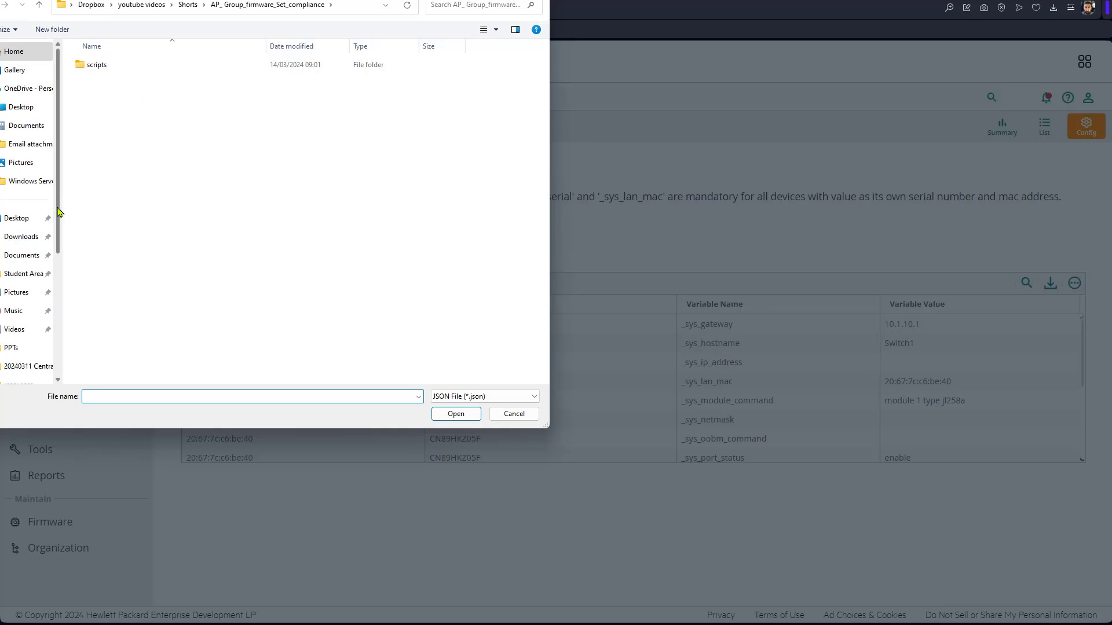
{"action": "left_click", "coordinate": [49, 238]}
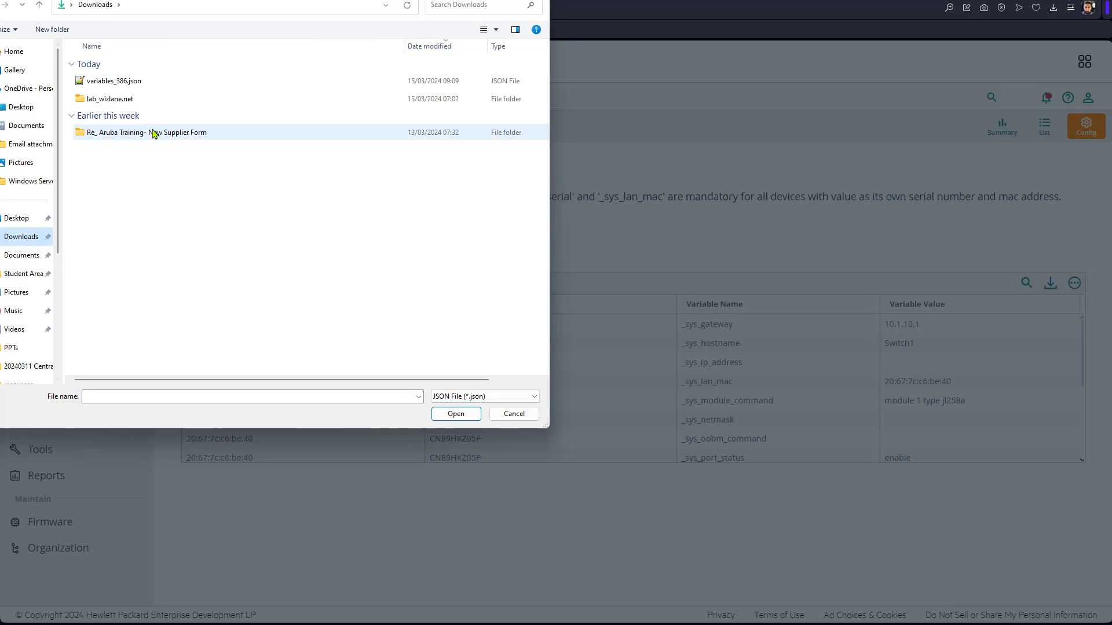
{"action": "left_click", "coordinate": [135, 83]}
{"action": "left_click", "coordinate": [472, 415]}
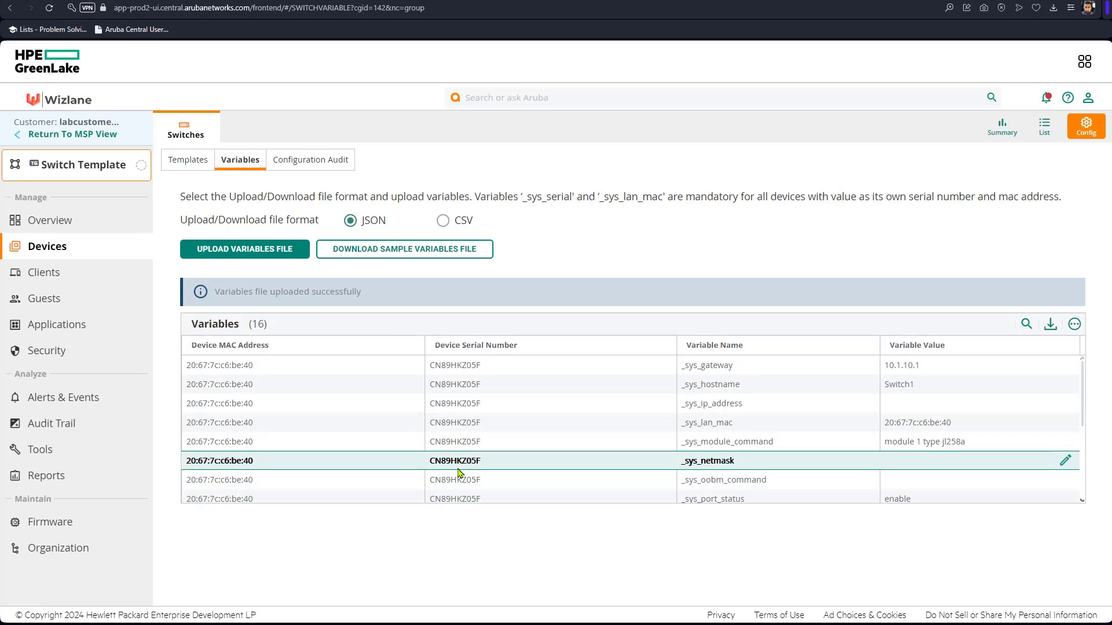
Look through the variables list, reload the page, and check the custom VLAN variables and their device serial number
{"action": "scroll", "coordinate": [647, 424], "scroll_direction": "down", "scroll_amount": 2}
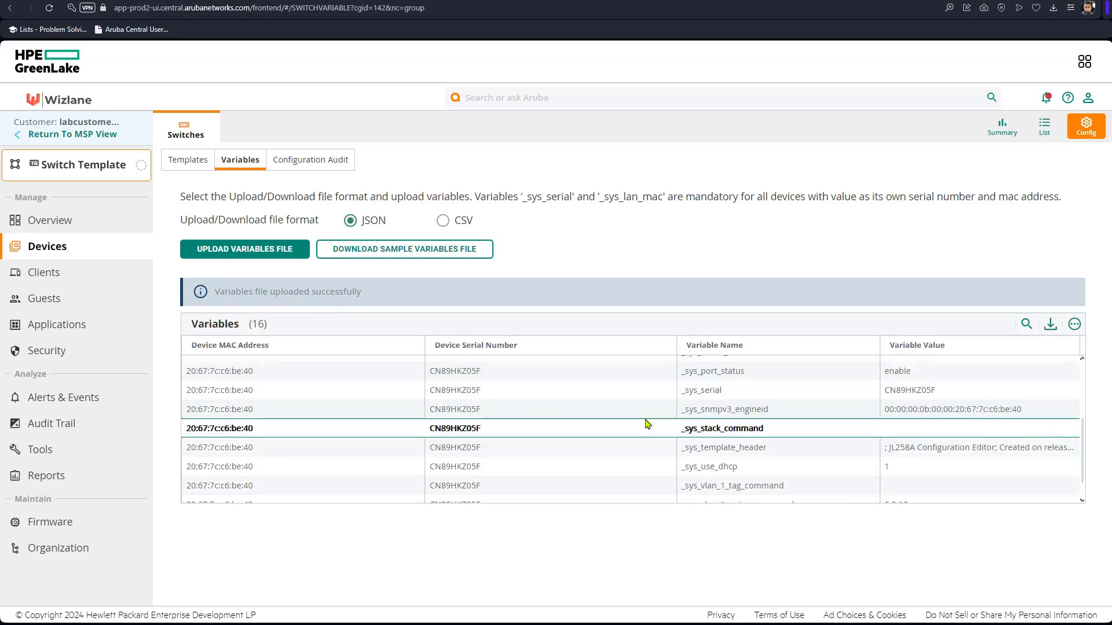
{"action": "scroll", "coordinate": [647, 424], "scroll_direction": "down", "scroll_amount": 1}
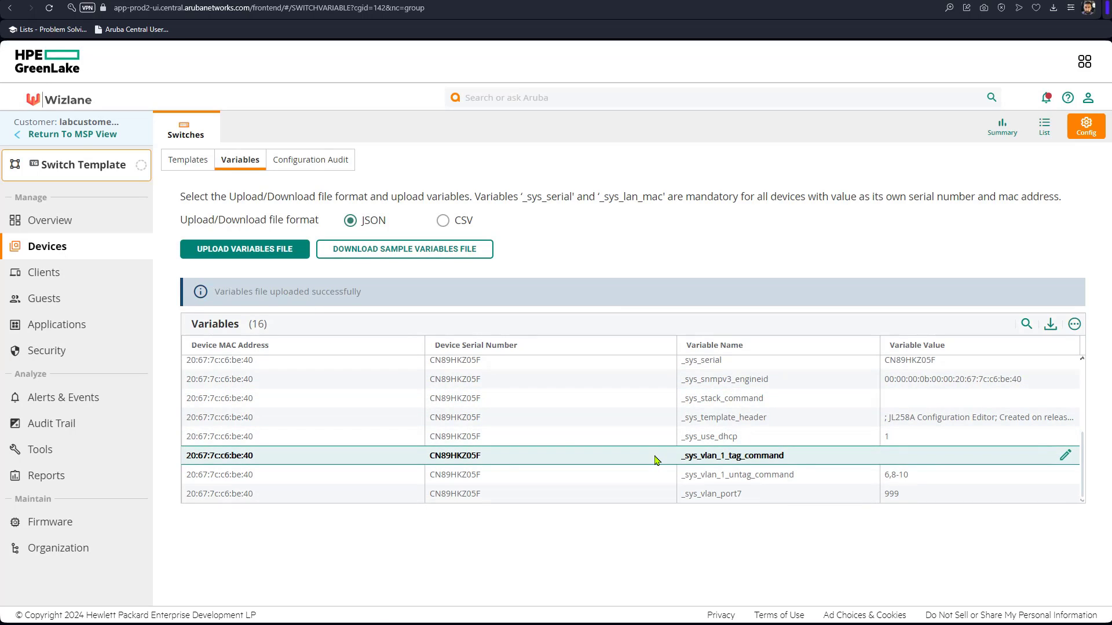
{"action": "left_click", "coordinate": [51, 15]}
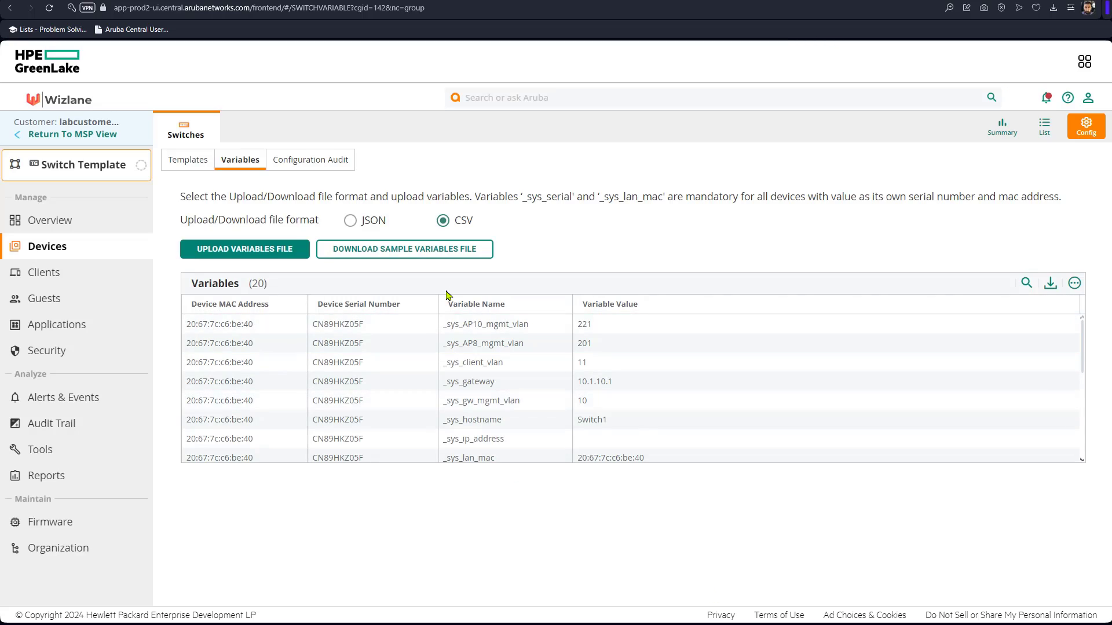
{"action": "left_click", "coordinate": [453, 328]}
{"action": "left_click_drag", "start_coordinate": [447, 328], "coordinate": [541, 328]}
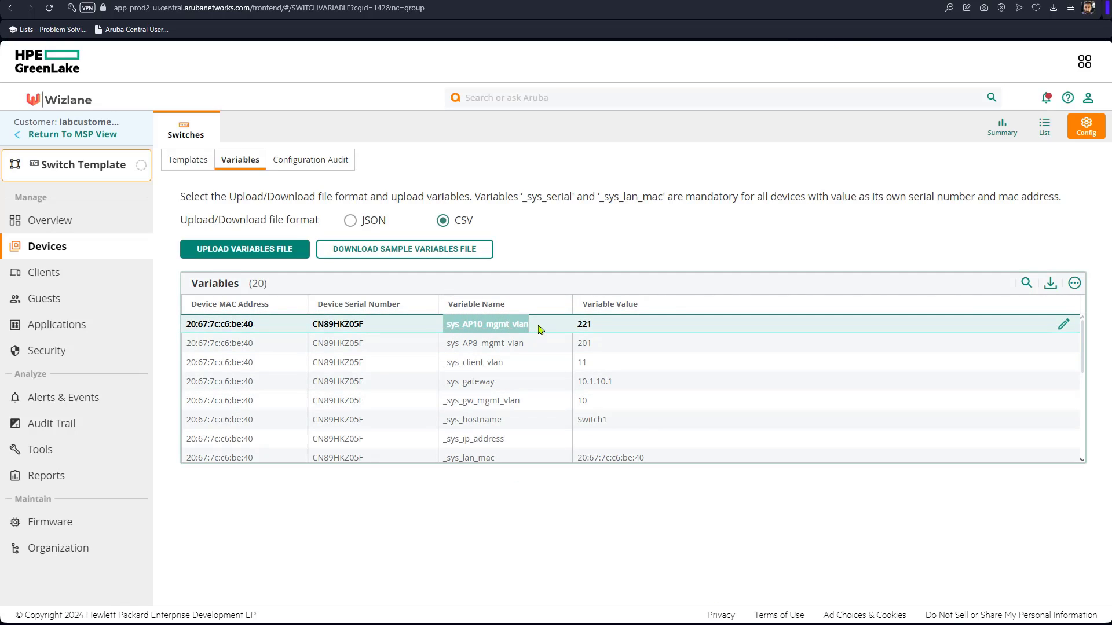
{"action": "left_click", "coordinate": [325, 323]}
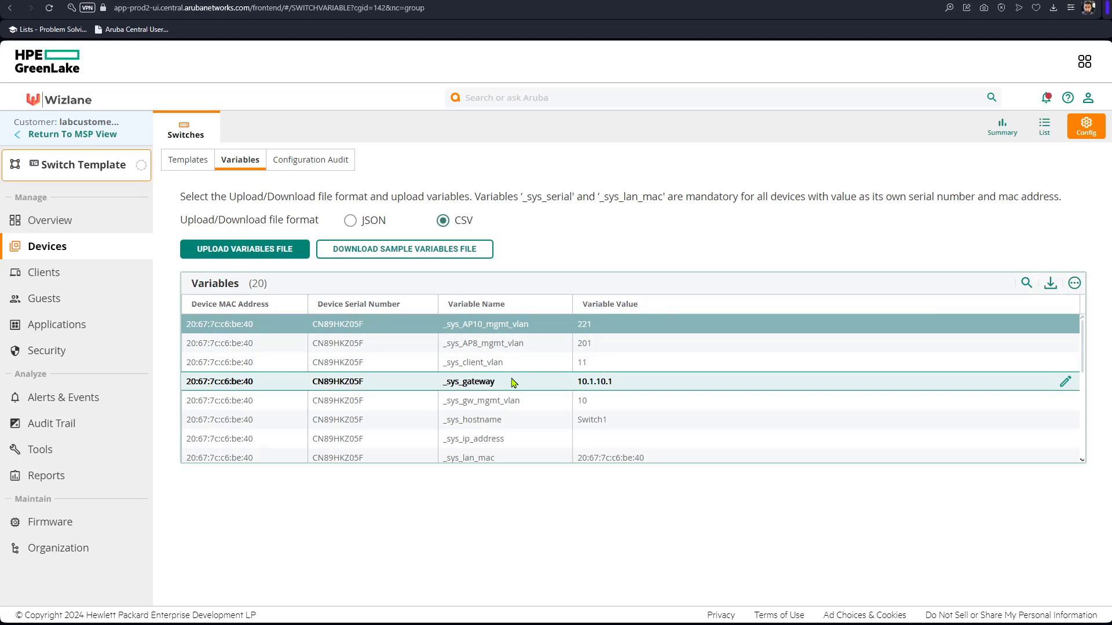
{"action": "left_click_drag", "start_coordinate": [332, 310], "coordinate": [339, 337]}
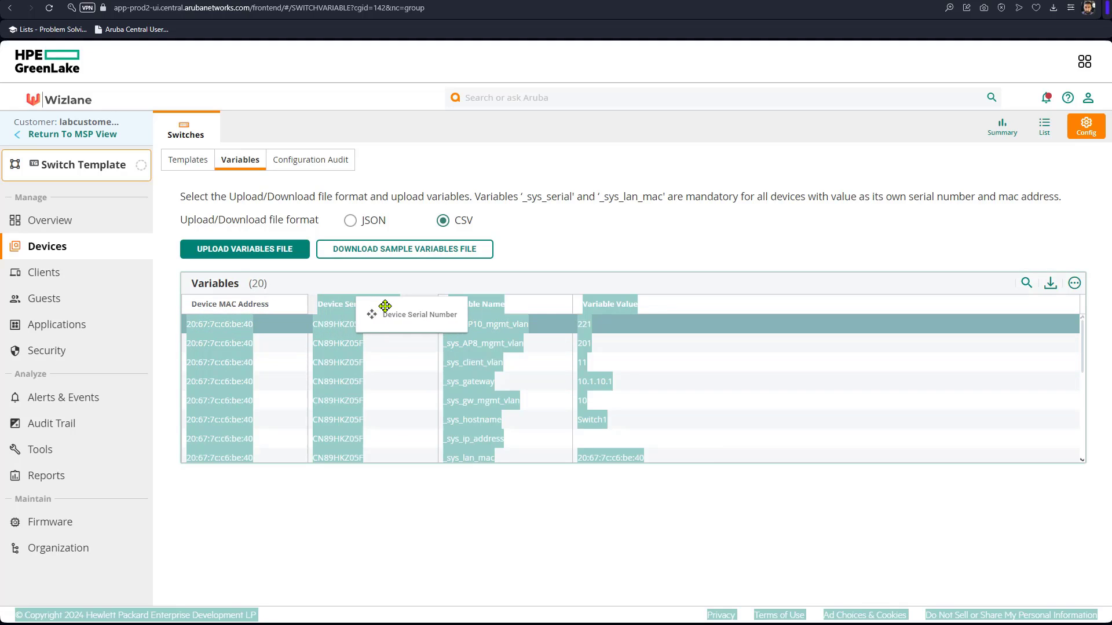
{"action": "left_click", "coordinate": [340, 337]}
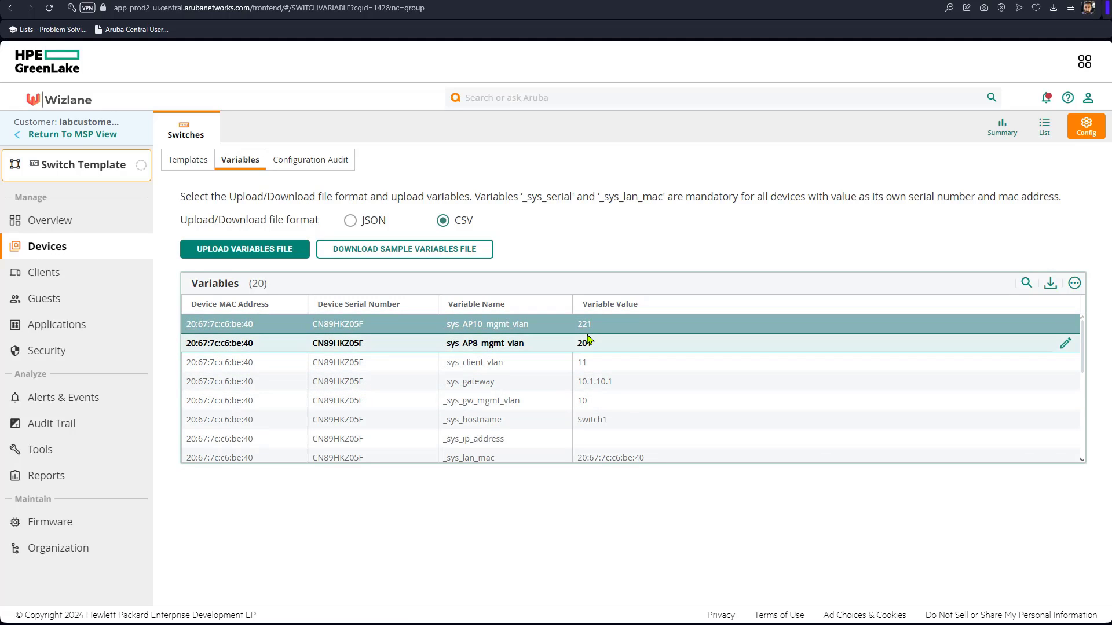
Open Sw-template for editing and examine the VLAN section, including the gateway management VLAN line
{"action": "left_click", "coordinate": [187, 160]}
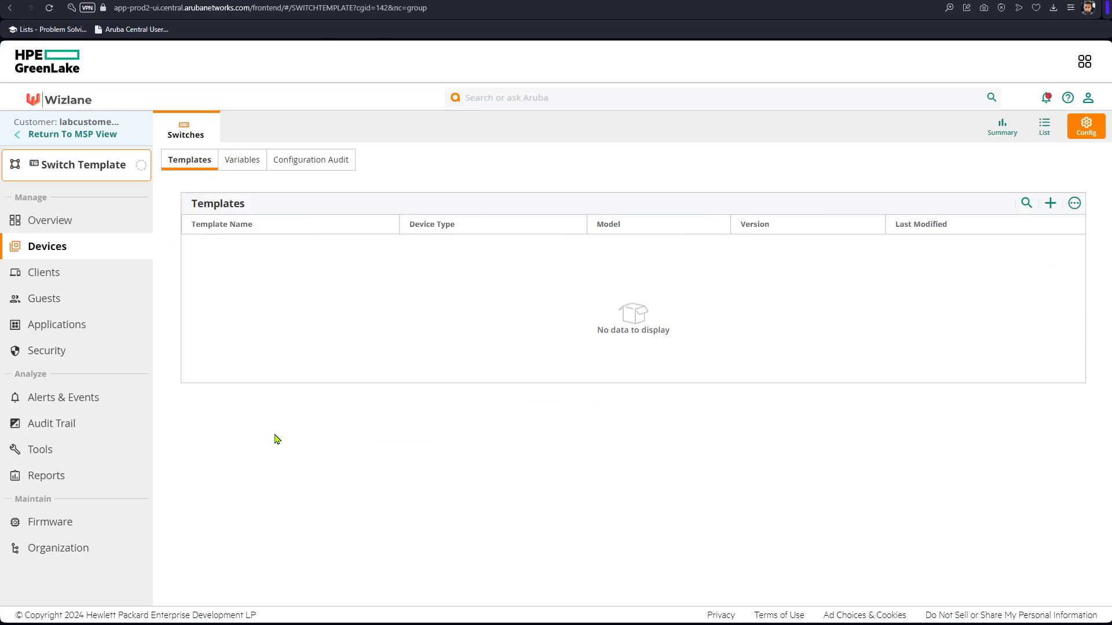
{"action": "left_click", "coordinate": [233, 245]}
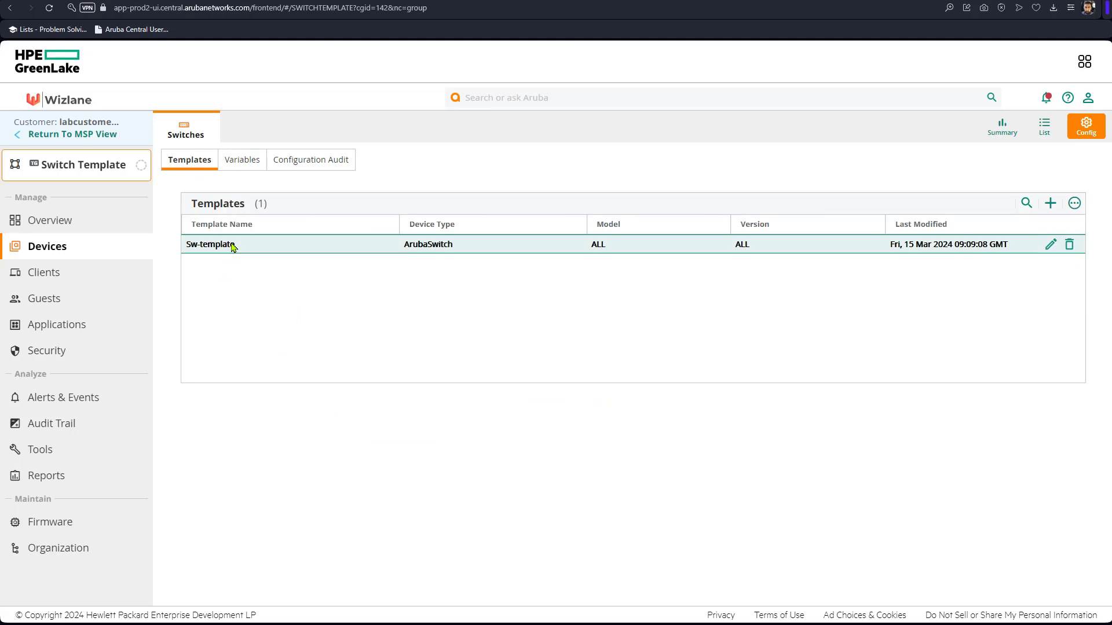
{"action": "left_click", "coordinate": [1052, 248]}
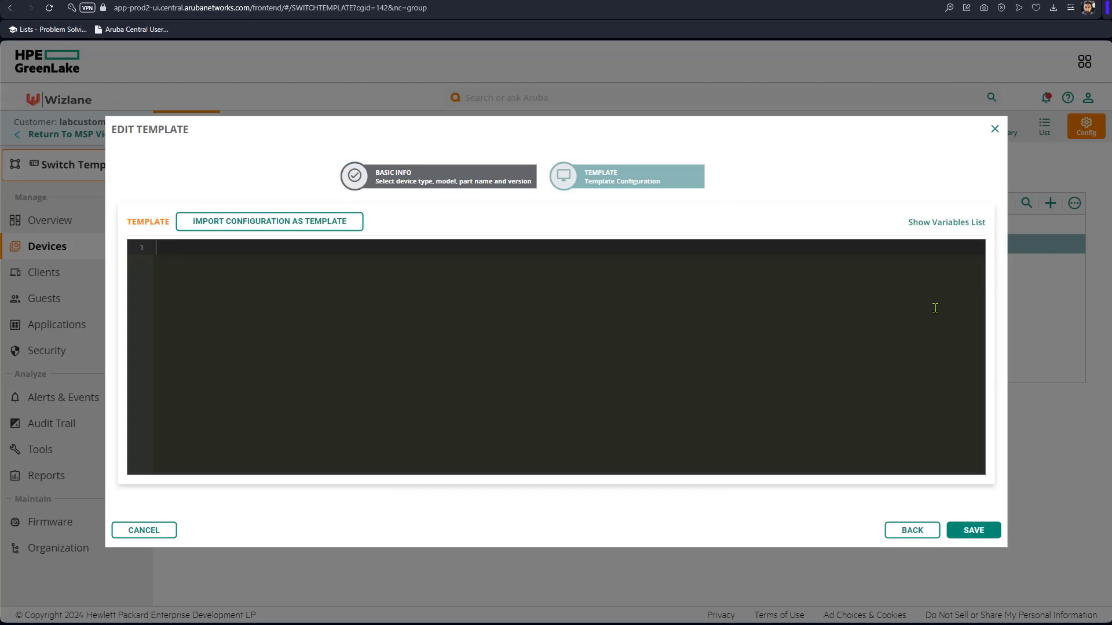
{"action": "scroll", "coordinate": [338, 374], "scroll_direction": "down", "scroll_amount": 10}
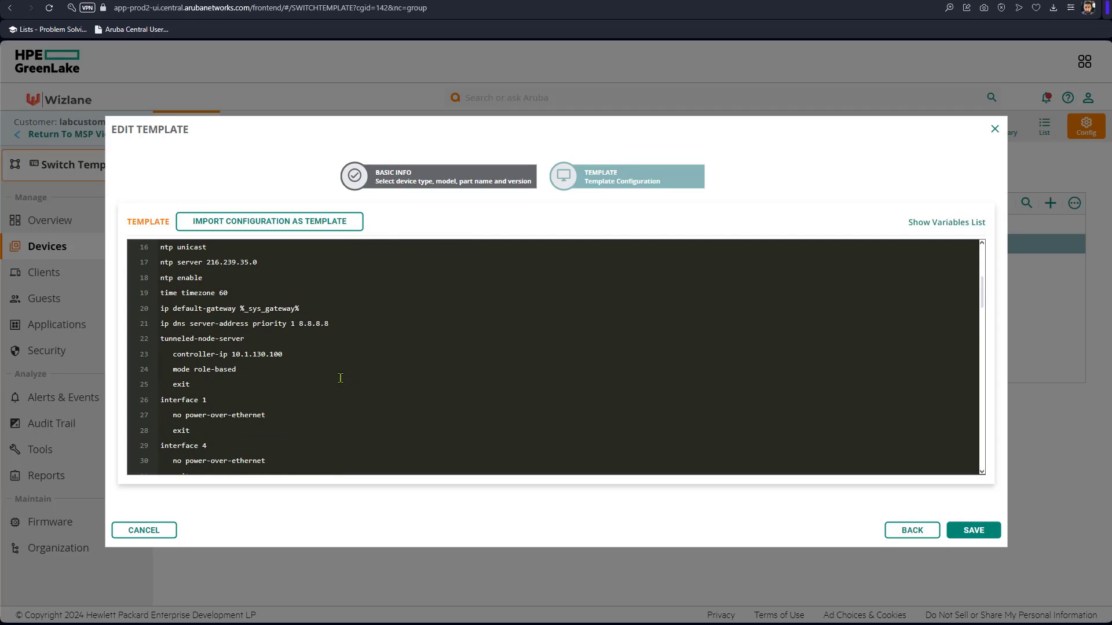
{"action": "scroll", "coordinate": [340, 382], "scroll_direction": "down", "scroll_amount": 3}
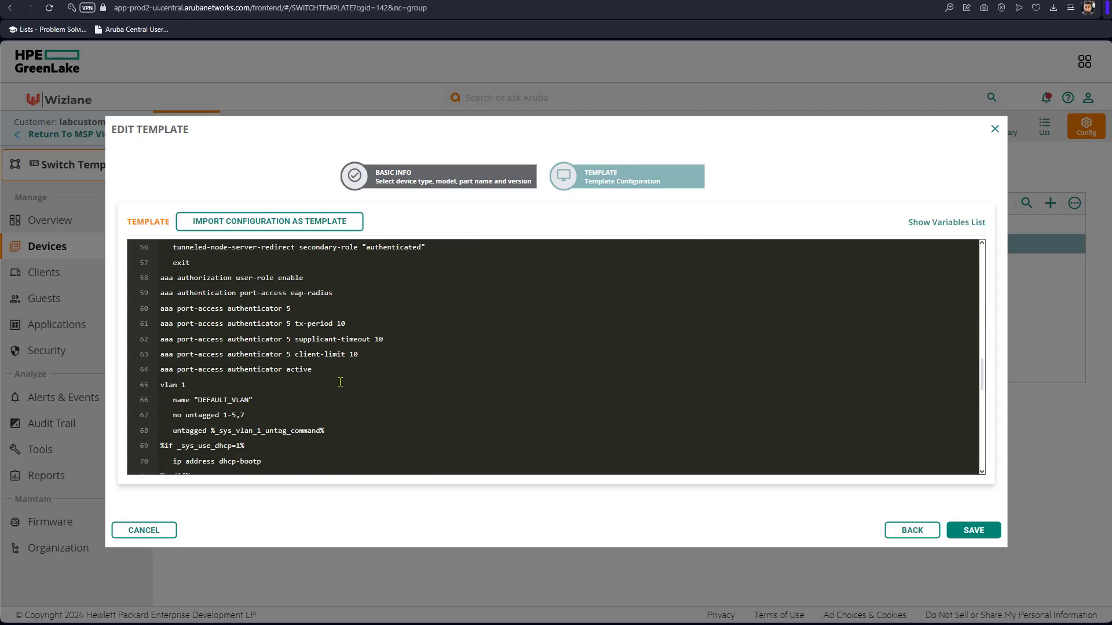
{"action": "scroll", "coordinate": [341, 383], "scroll_direction": "down", "scroll_amount": 2}
{"action": "scroll", "coordinate": [338, 384], "scroll_direction": "down", "scroll_amount": 4}
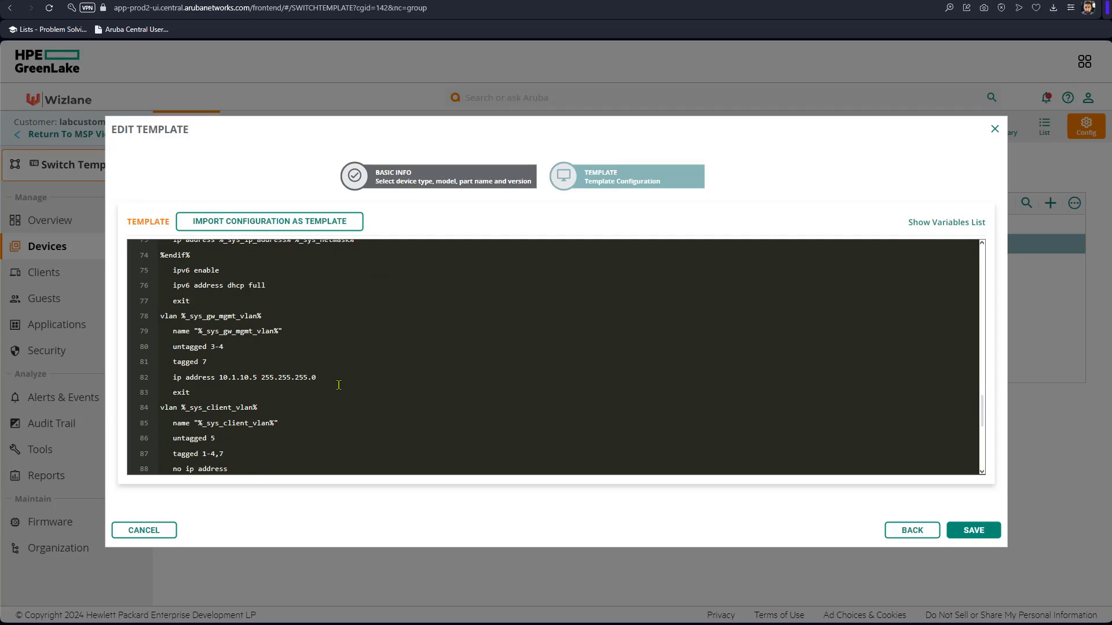
{"action": "left_click_drag", "start_coordinate": [268, 316], "coordinate": [165, 315]}
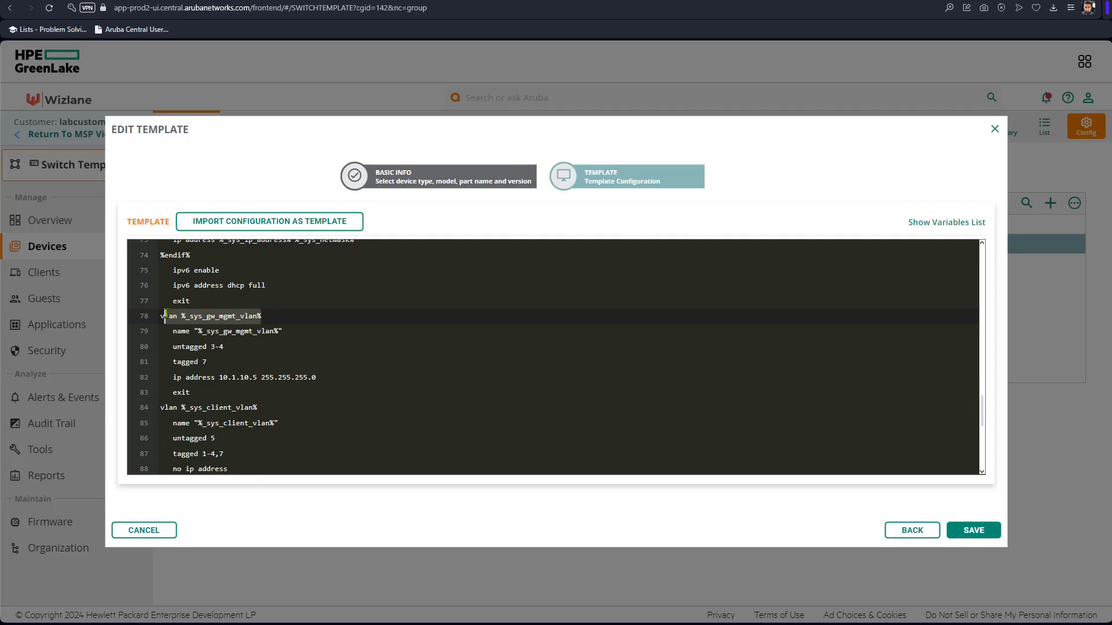
Show the list of variables used in Sw-template, review it and close the template editor
{"action": "left_click", "coordinate": [944, 223]}
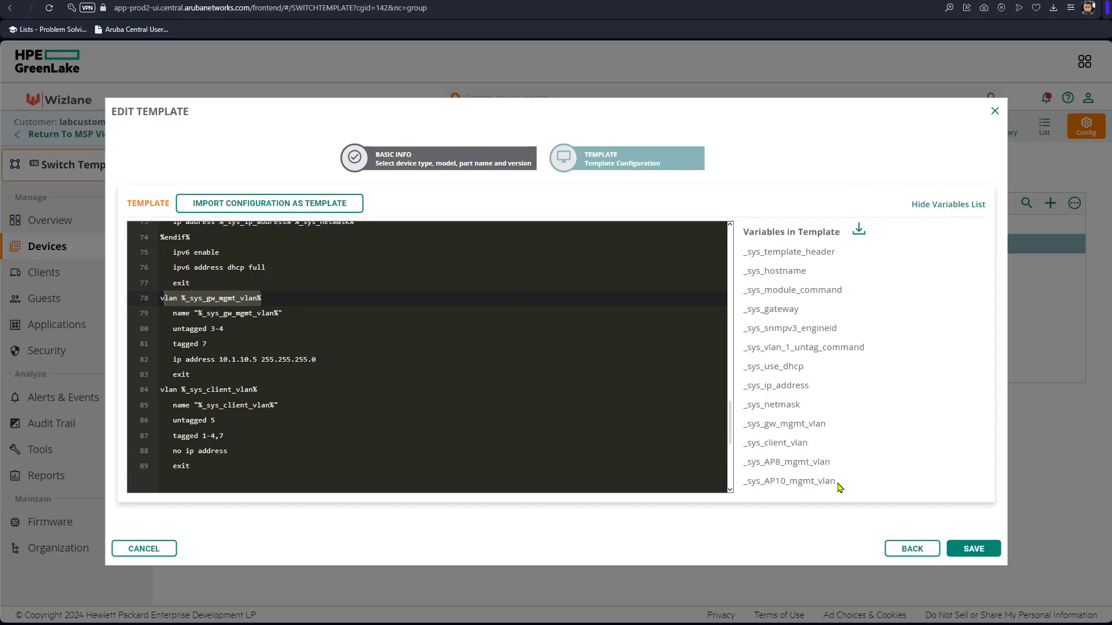
{"action": "left_click_drag", "start_coordinate": [832, 485], "coordinate": [737, 346]}
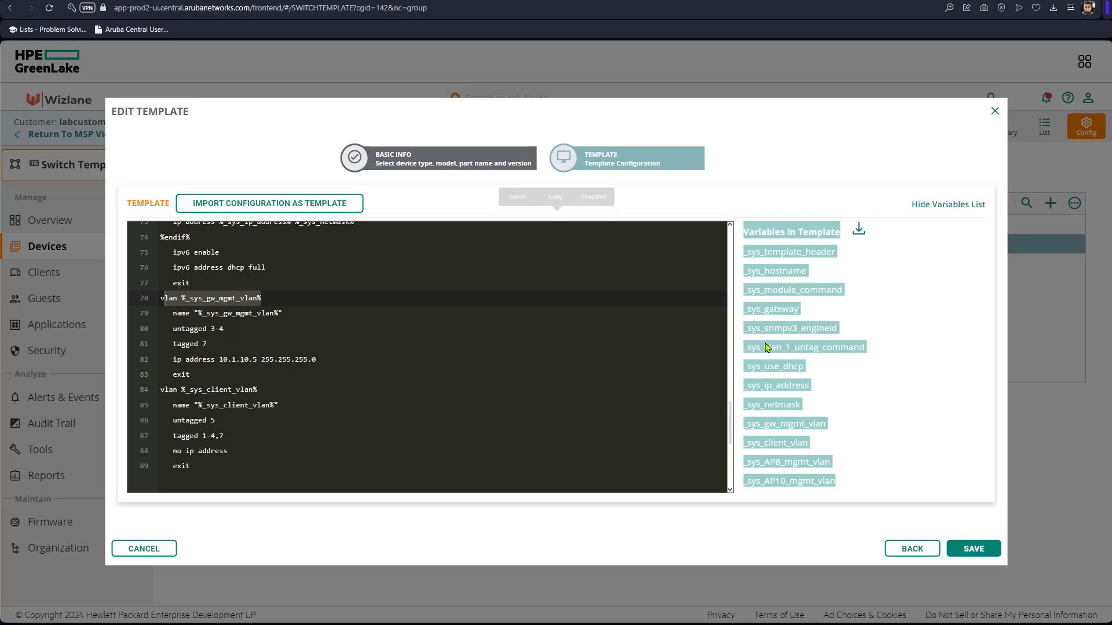
{"action": "left_click", "coordinate": [778, 397]}
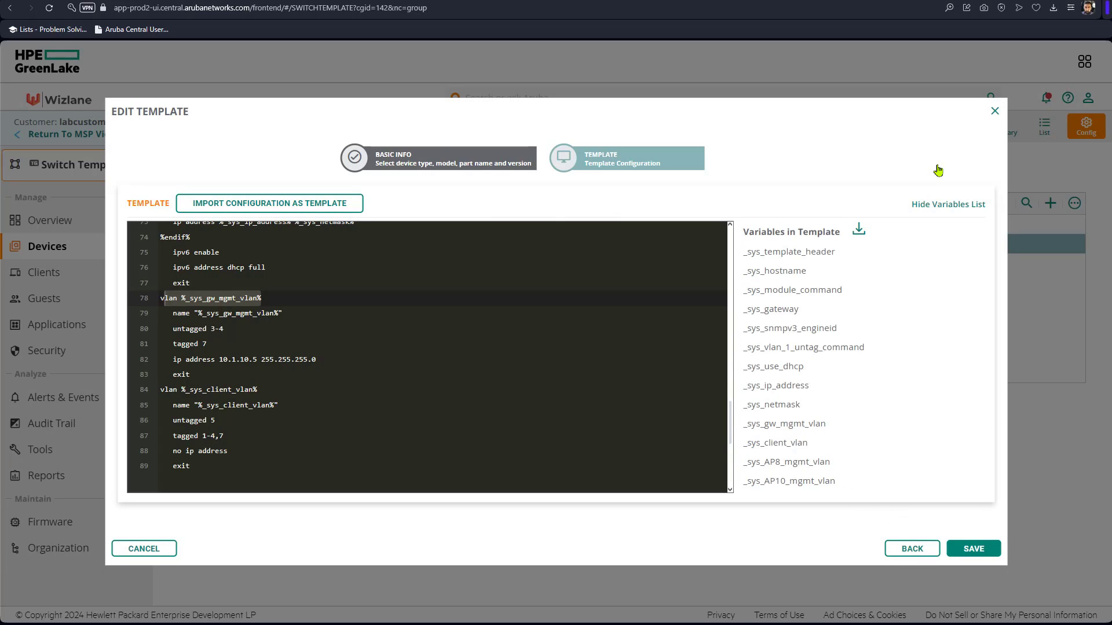
{"action": "left_click", "coordinate": [994, 111]}
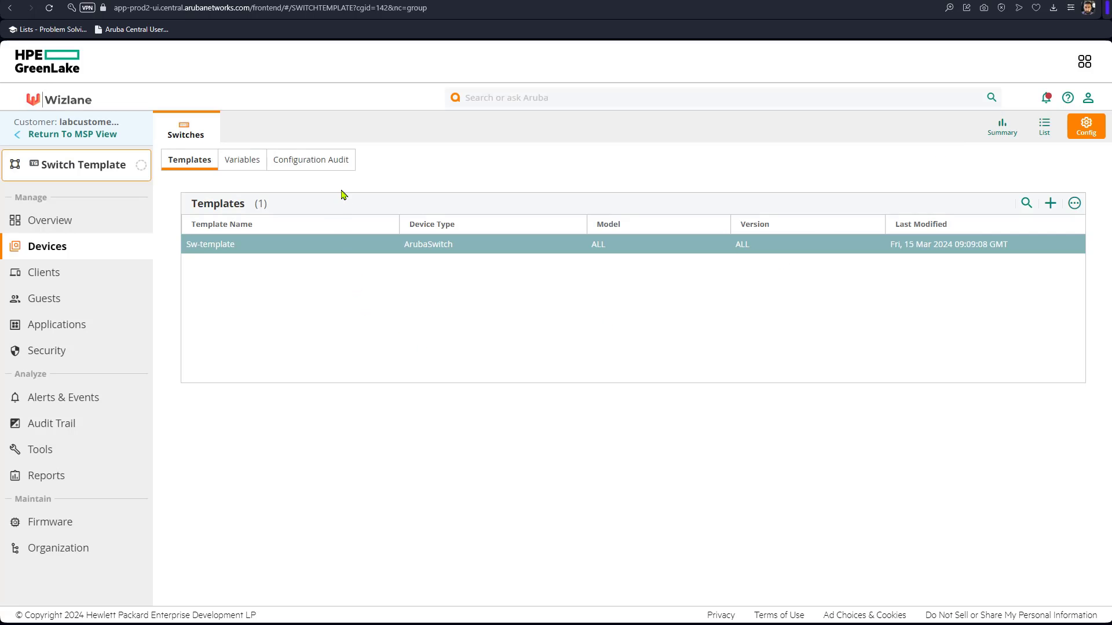
Open the switch group's configuration audit and view the details of the configuration sync issues
{"action": "left_click", "coordinate": [324, 169]}
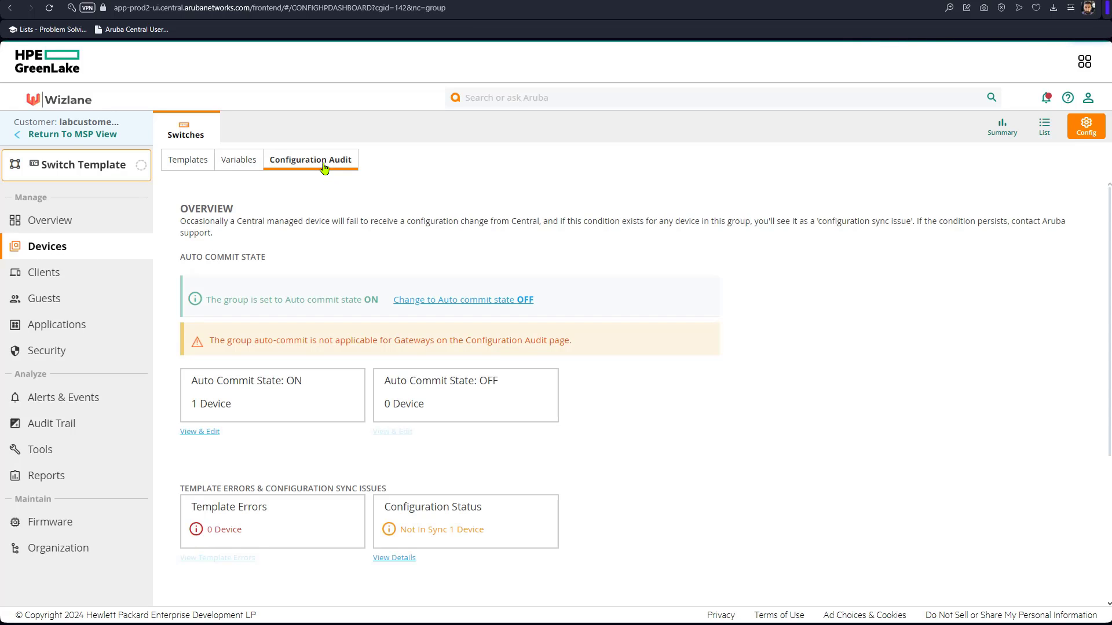
{"action": "left_click", "coordinate": [405, 559]}
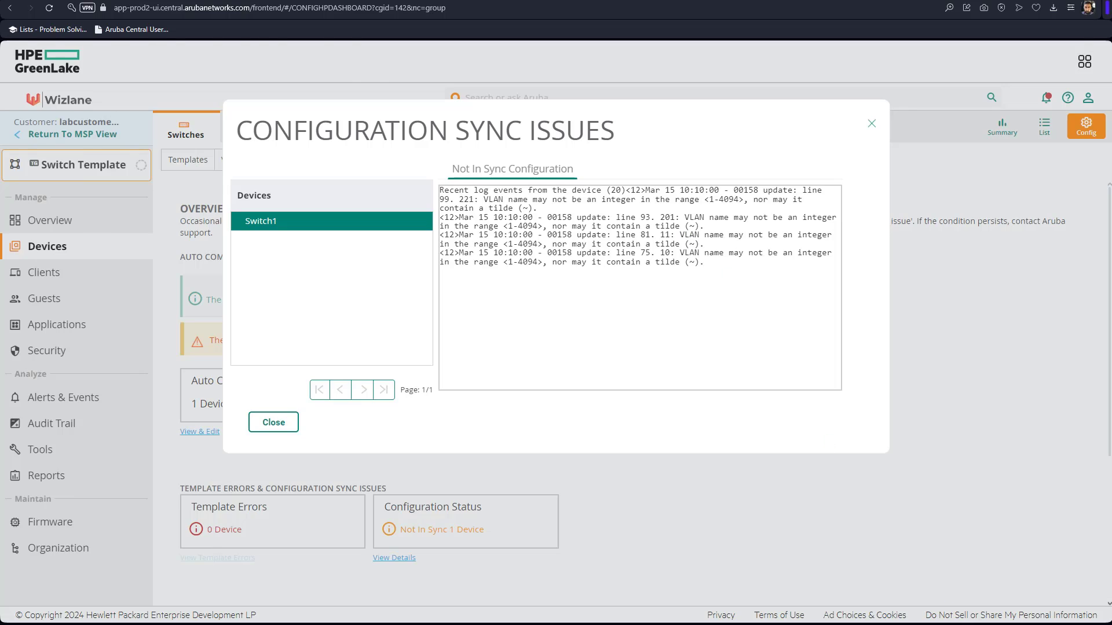
Switch to Notepad++ and compare the AP8 management VLAN's ID variable with its fixed name "AP8_mgmt" in the template copy
{"action": "key", "text": "alt+Tab"}
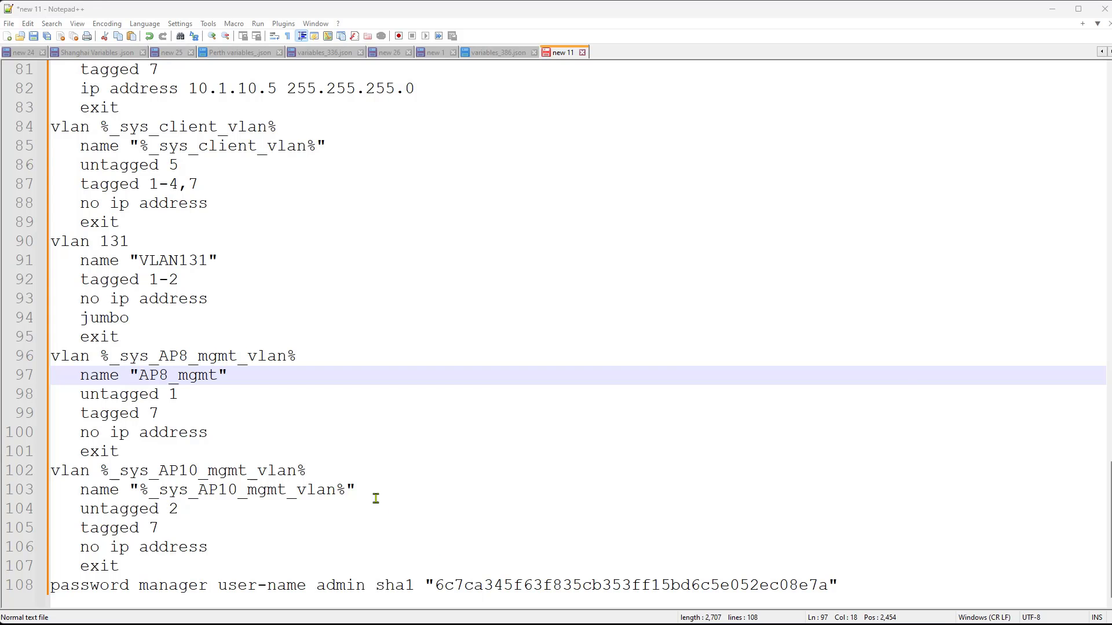
{"action": "left_click", "coordinate": [214, 379]}
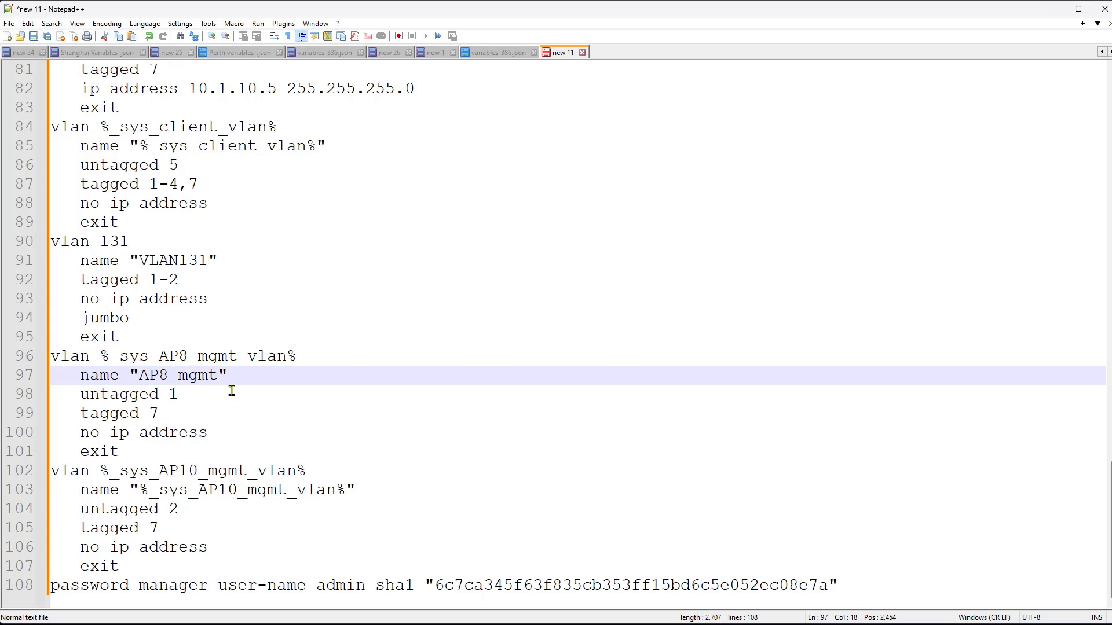
{"action": "left_click_drag", "start_coordinate": [298, 356], "coordinate": [104, 356]}
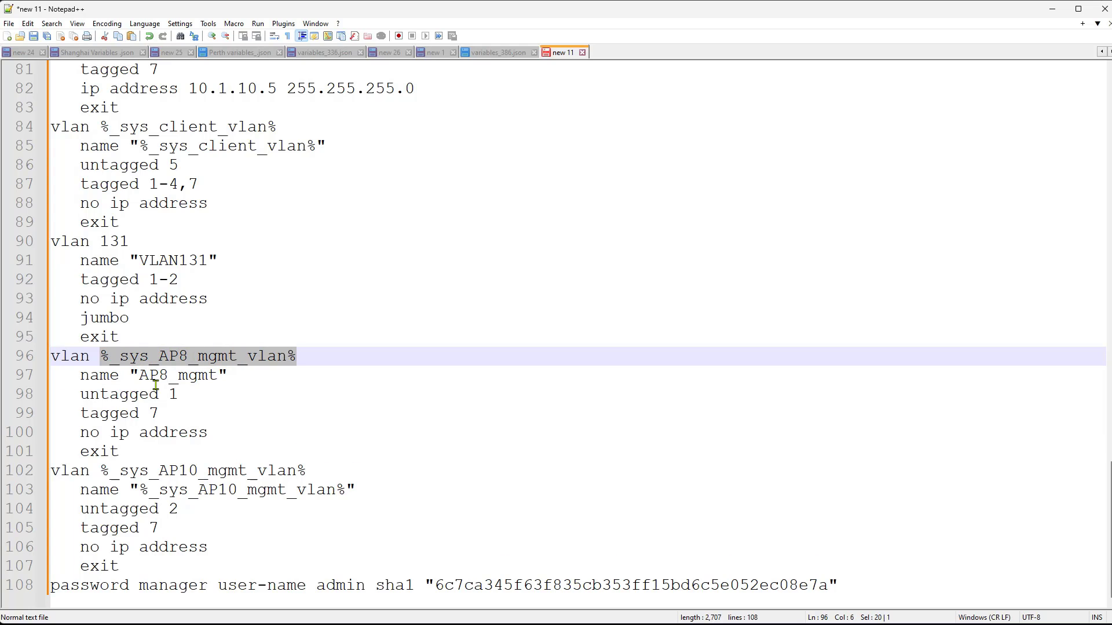
{"action": "left_click", "coordinate": [218, 377]}
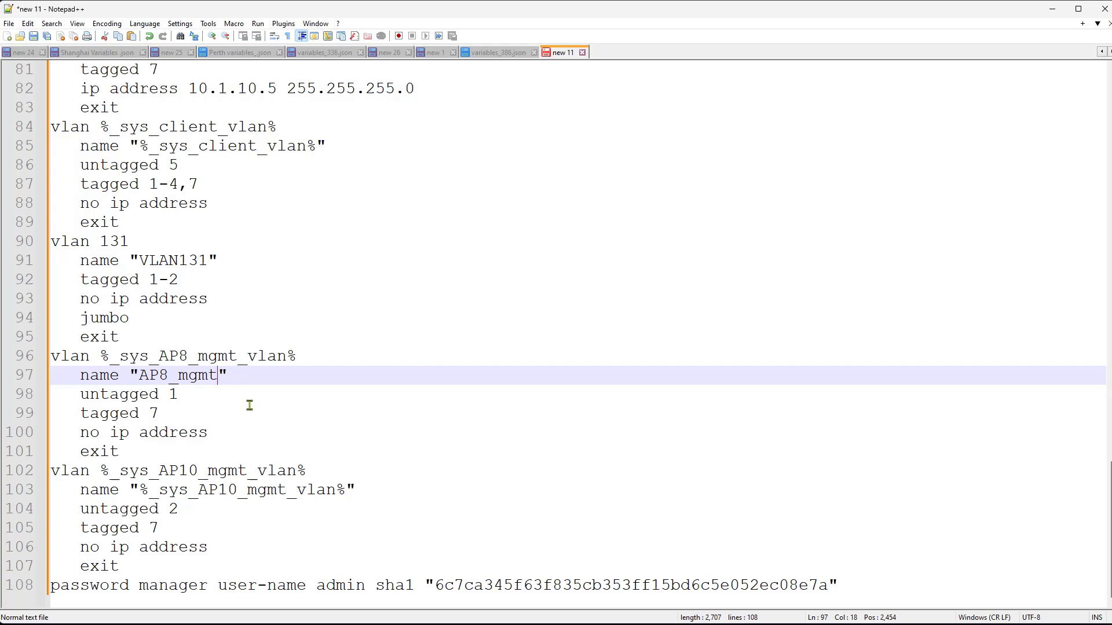
Complete the AP8 management VLAN's name as "AP8_mgmt_vlan" and rename the AP10 and client VLANs "AP10_mgmt_vlan" and "client_vlan"
{"action": "type", "text": "_vlan"}
{"action": "left_click", "coordinate": [345, 493]}
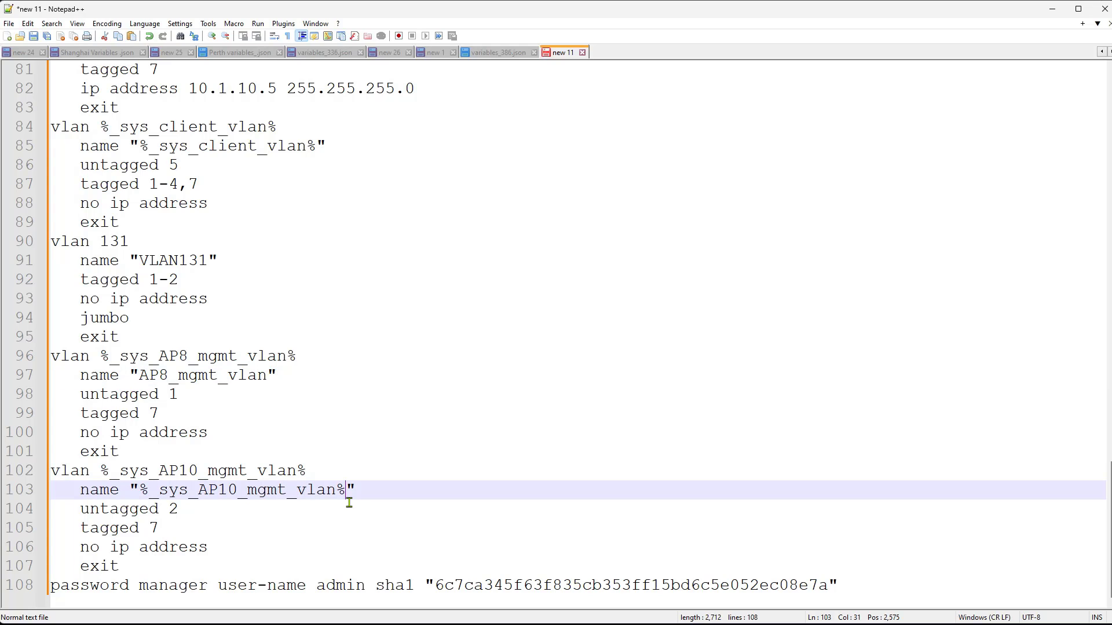
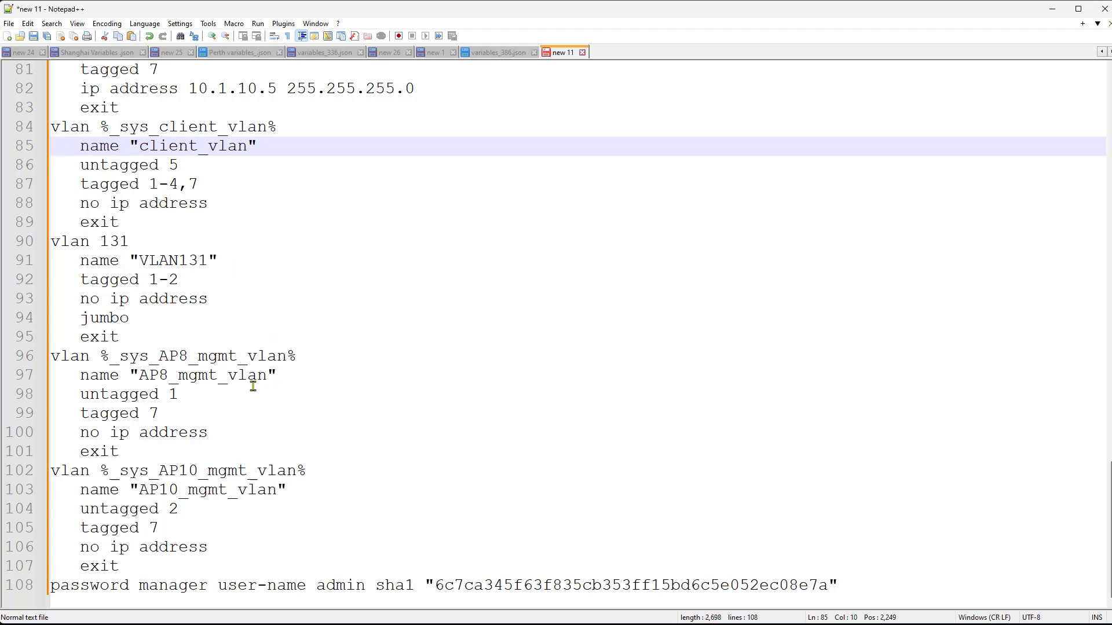
{"action": "left_click_drag", "start_coordinate": [253, 390], "coordinate": [200, 383]}
{"action": "left_click", "coordinate": [227, 502]}
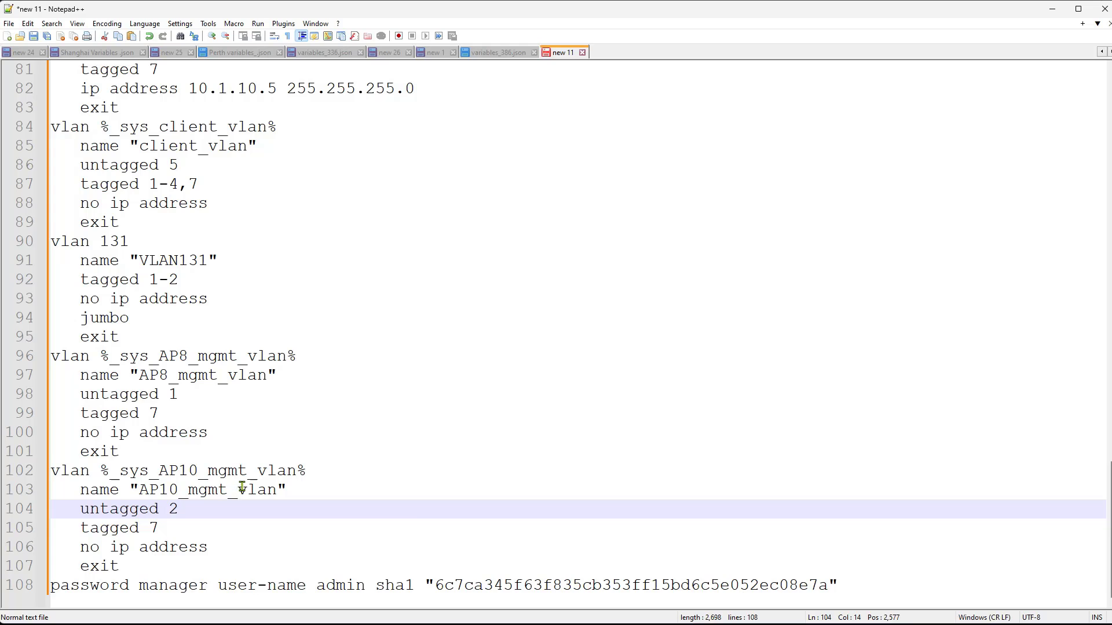
Shorten the gateway management VLAN's name to "%gw_mgmt_vlan" by removing the trailing percent sign and the "_sys_" prefix
{"action": "scroll", "coordinate": [242, 486], "scroll_direction": "up", "scroll_amount": 3}
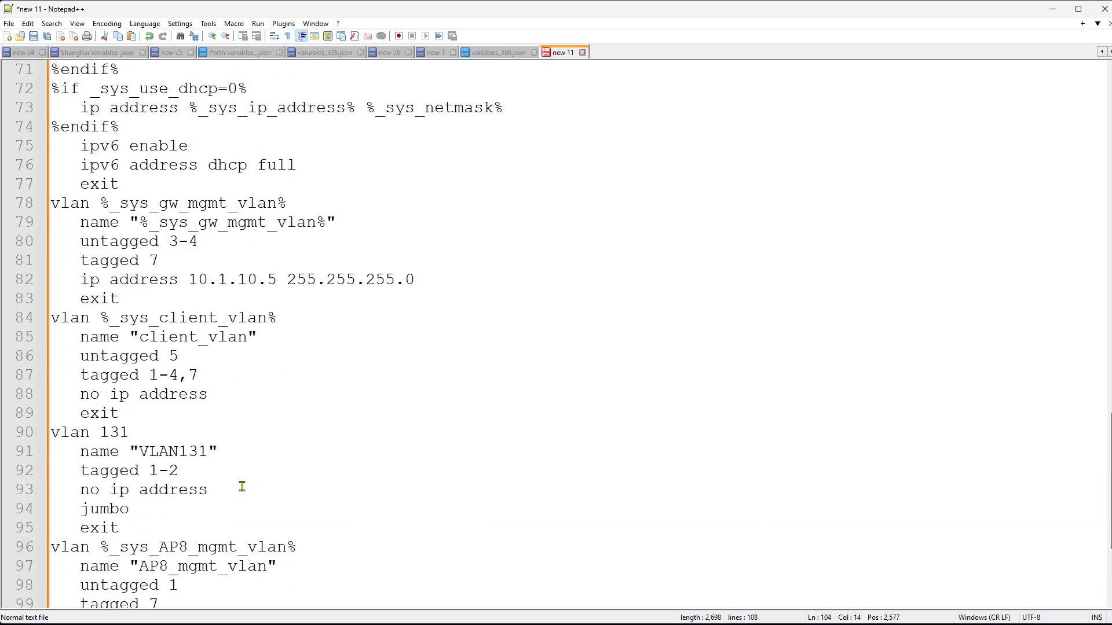
{"action": "left_click", "coordinate": [325, 224]}
{"action": "key", "text": "BackSpace"}
{"action": "key", "text": "Left"}
{"action": "key", "text": "Left"}
{"action": "key", "text": "Left"}
{"action": "key", "text": "Left"}
{"action": "key", "text": "Left"}
{"action": "key", "text": "Left"}
{"action": "key", "text": "Left"}
{"action": "key", "text": "Left"}
{"action": "key", "text": "Left"}
{"action": "key", "text": "Left"}
{"action": "key", "text": "Left"}
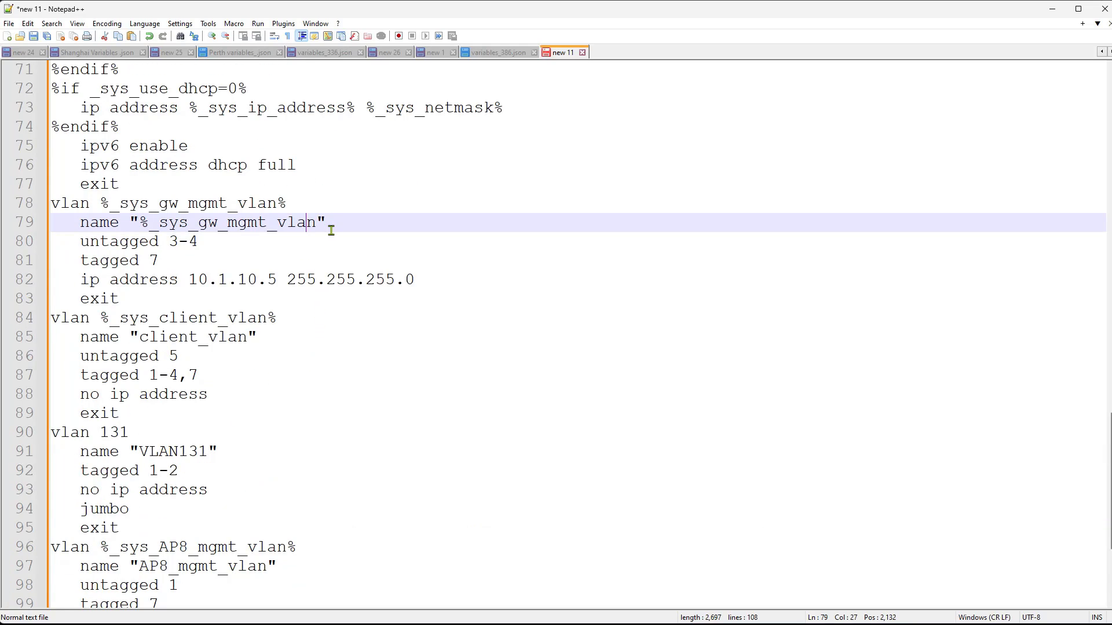
{"action": "key", "text": "Left"}
{"action": "key", "text": "BackSpace"}
{"action": "key", "text": "BackSpace"}
{"action": "key", "text": "BackSpace"}
{"action": "key", "text": "BackSpace"}
{"action": "key", "text": "BackSpace"}
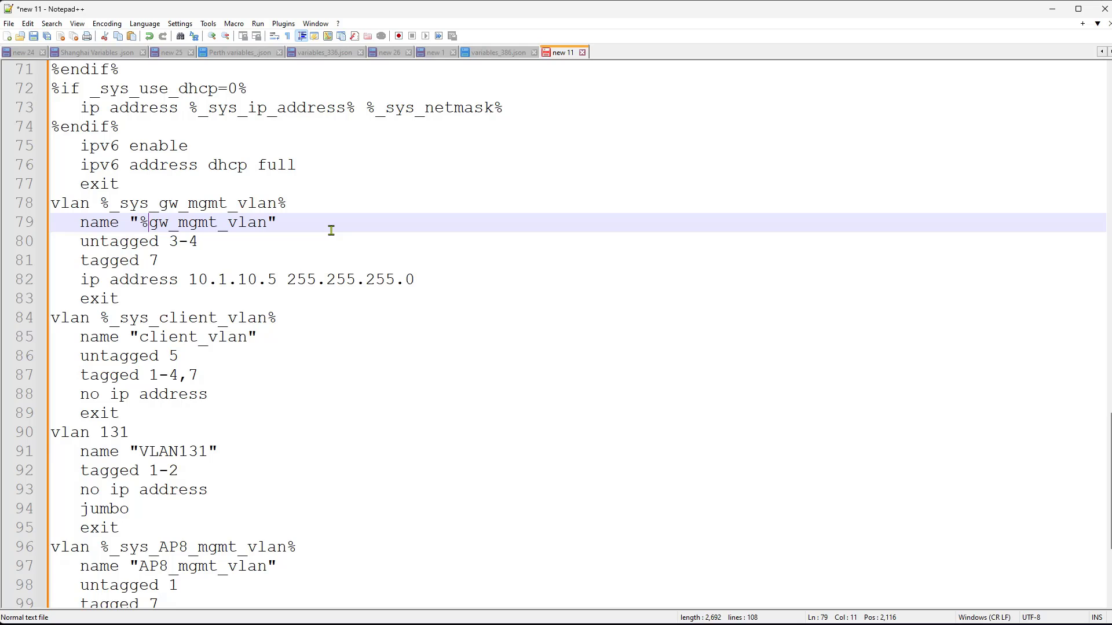
Copy the whole edited template, switch to Aruba Central, replace all of Sw-template's content with it and save the template
{"action": "key", "text": "ctrl+a"}
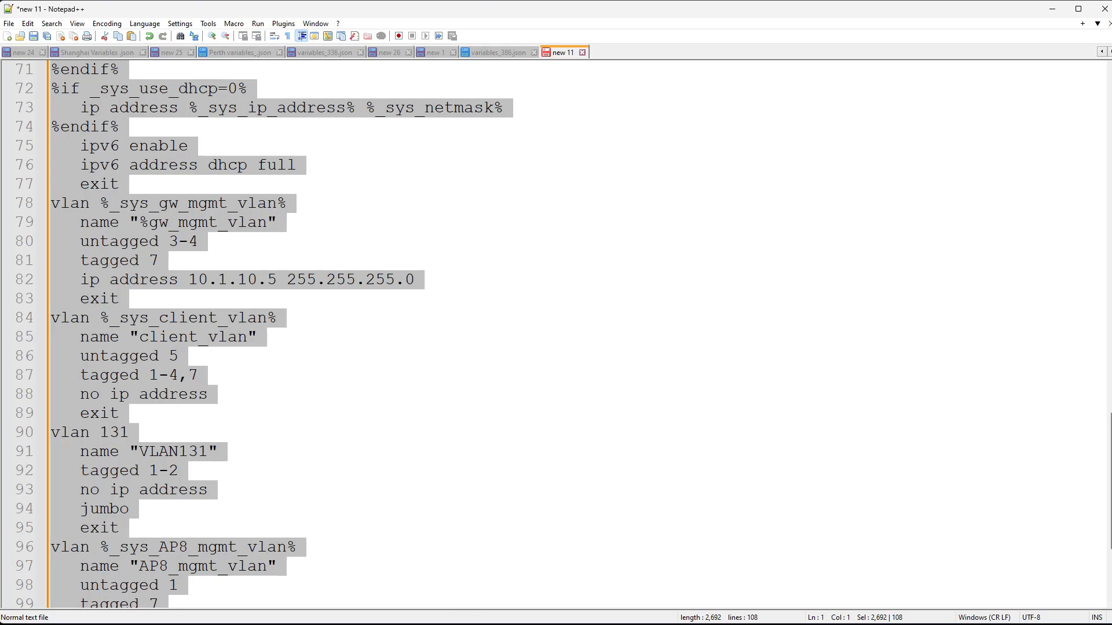
{"action": "key", "text": "alt+Tab"}
{"action": "left_click", "coordinate": [282, 346]}
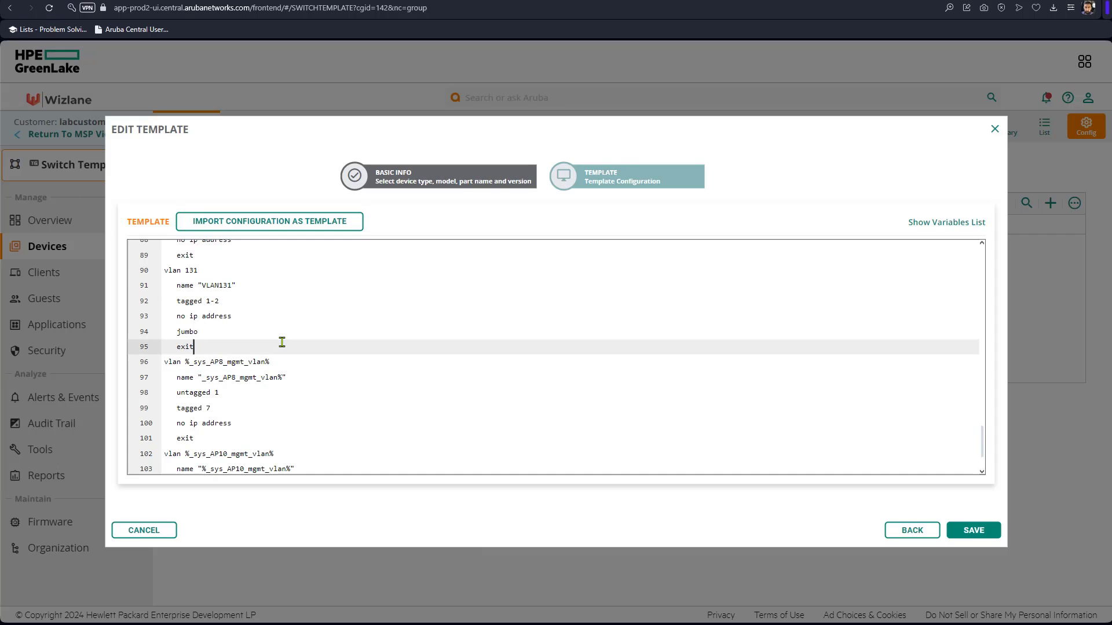
{"action": "key", "text": "ctrl+a"}
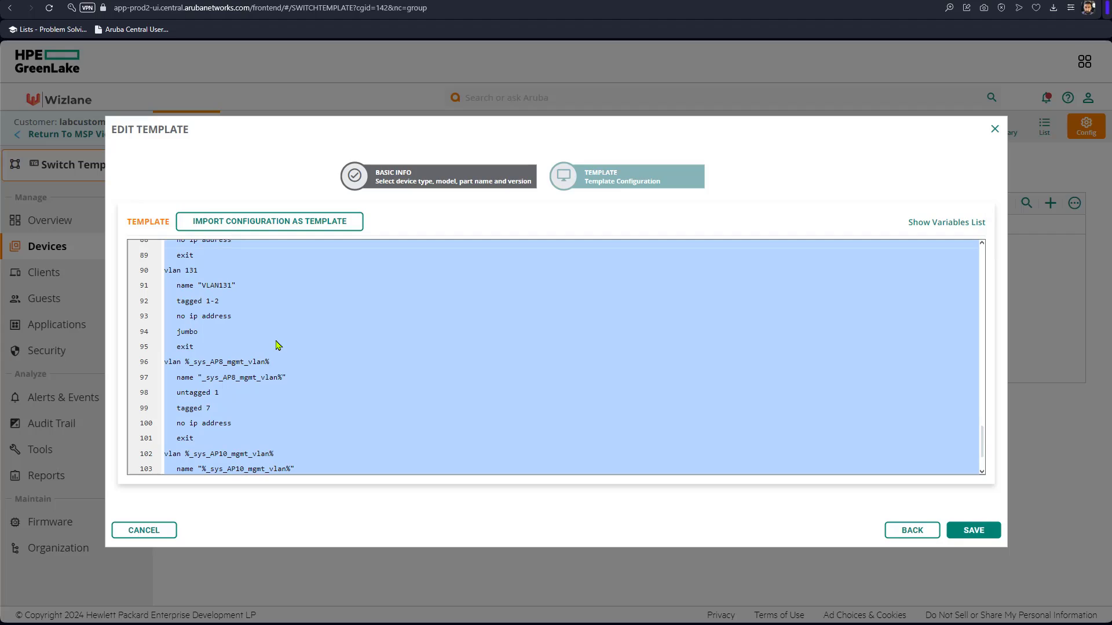
{"action": "key", "text": "Delete"}
{"action": "key", "text": "ctrl+v"}
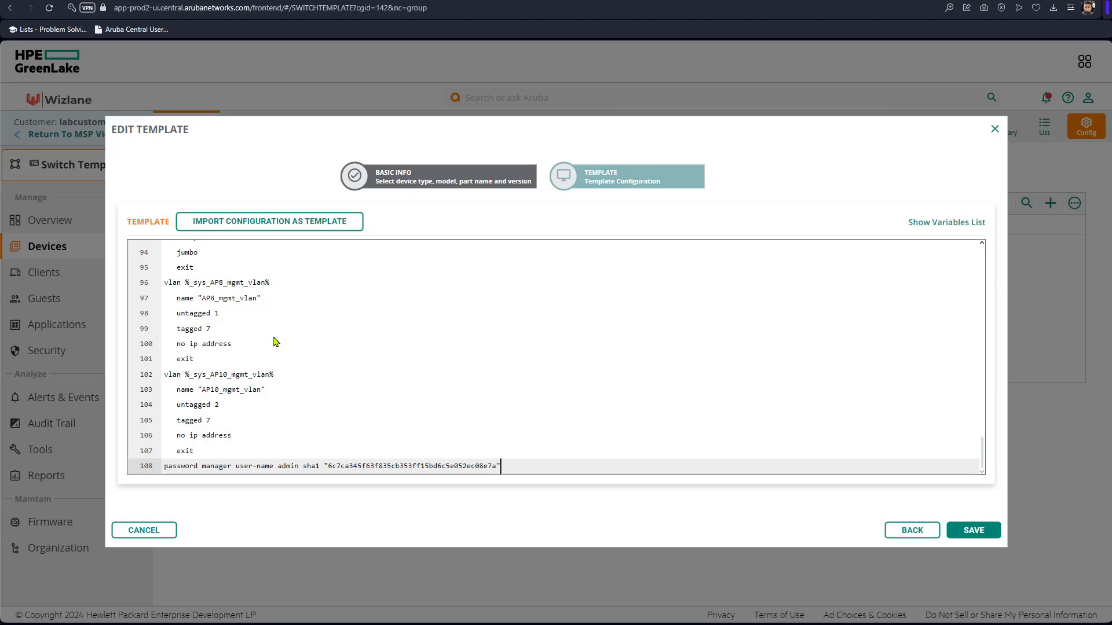
{"action": "left_click", "coordinate": [974, 531]}
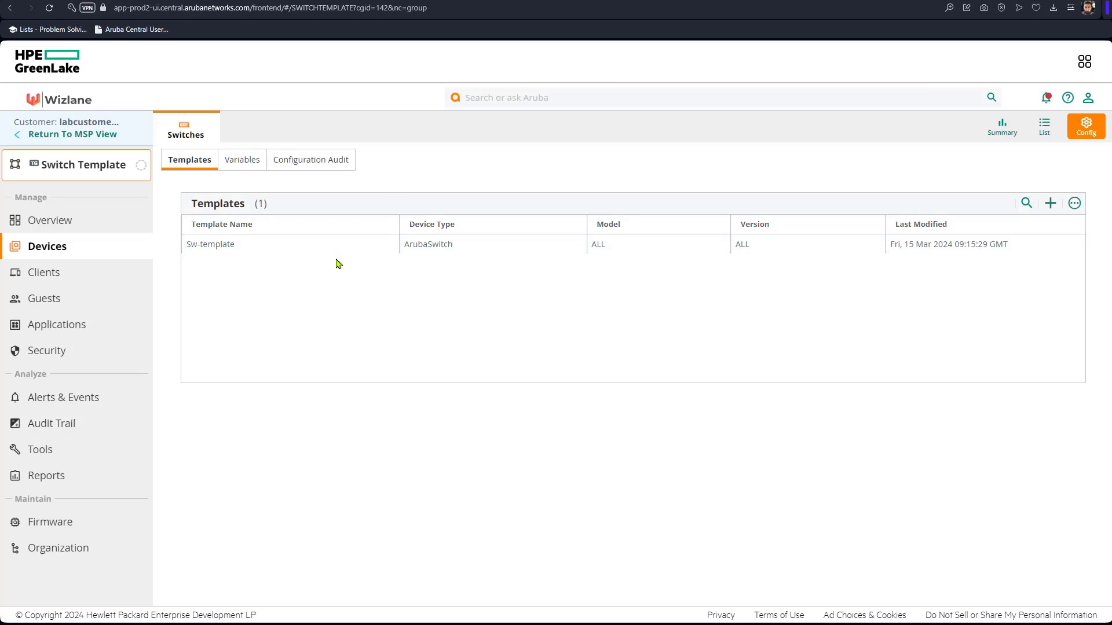
Check the switch group's configuration audit for template errors and sync issues, and view its variables list
{"action": "left_click", "coordinate": [324, 172]}
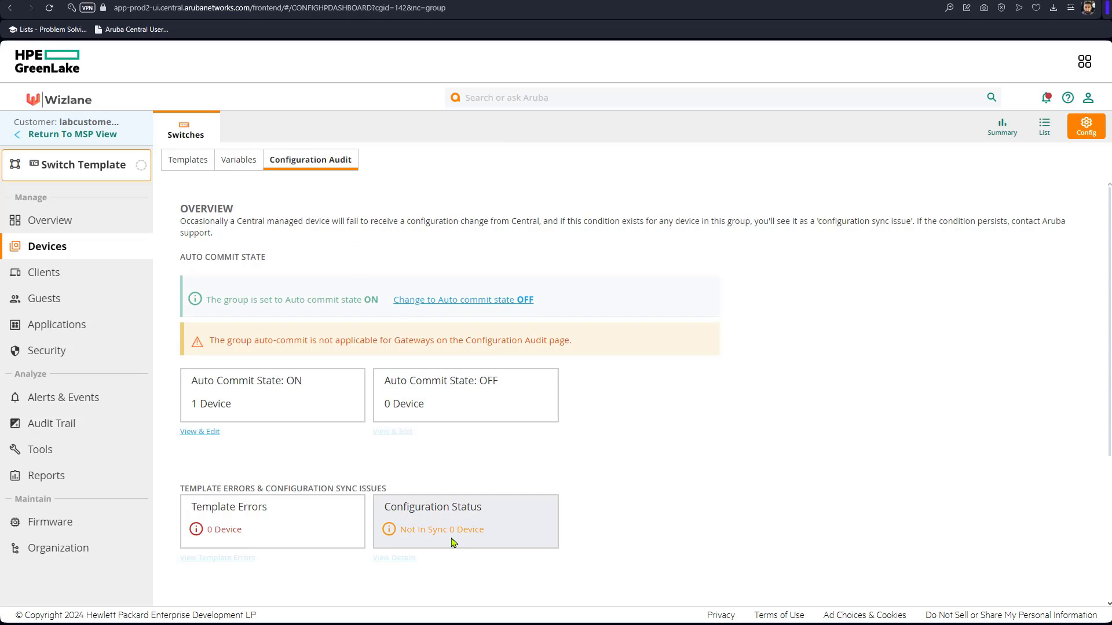
{"action": "left_click", "coordinate": [242, 163]}
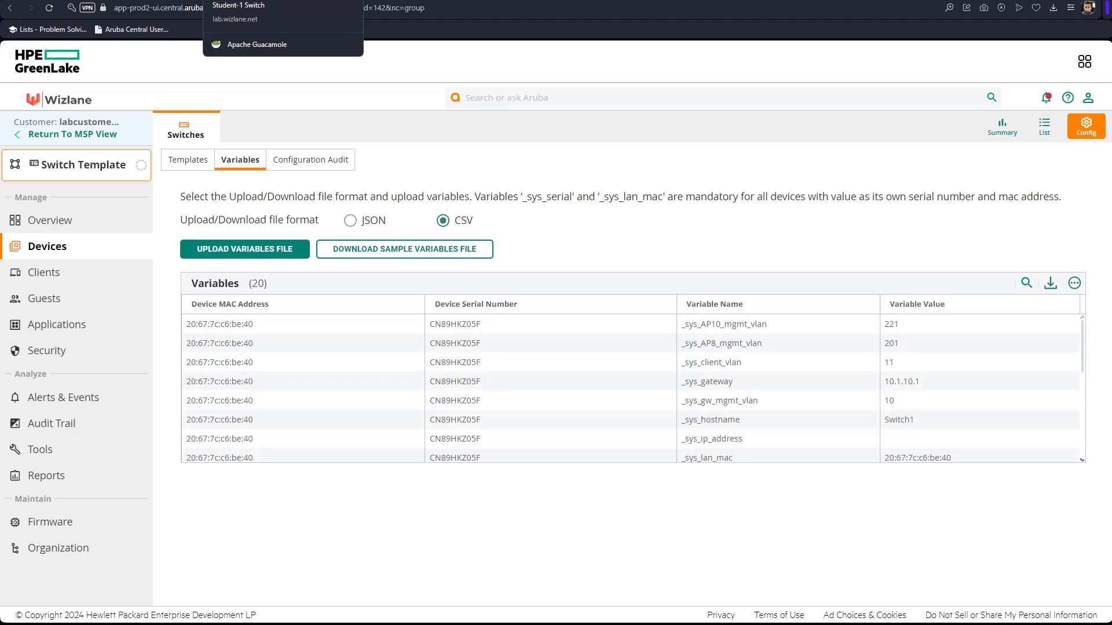
Switch to the Guacamole console of the student switch, reconnect the session and list the VLANs with "sho vlans"
{"action": "left_click", "coordinate": [248, 6]}
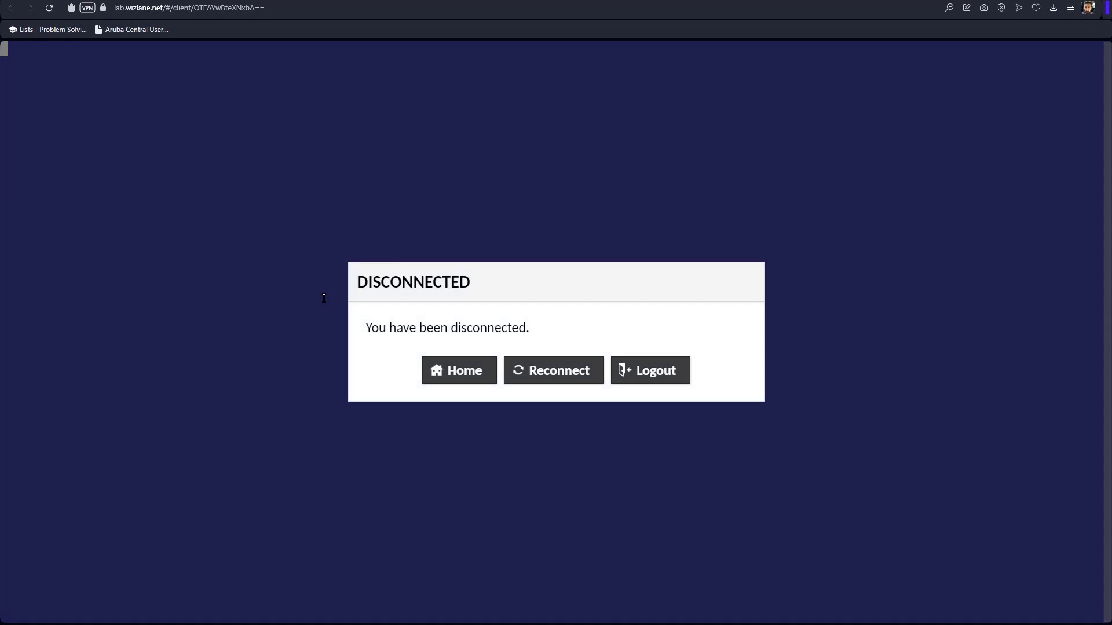
{"action": "left_click", "coordinate": [554, 376]}
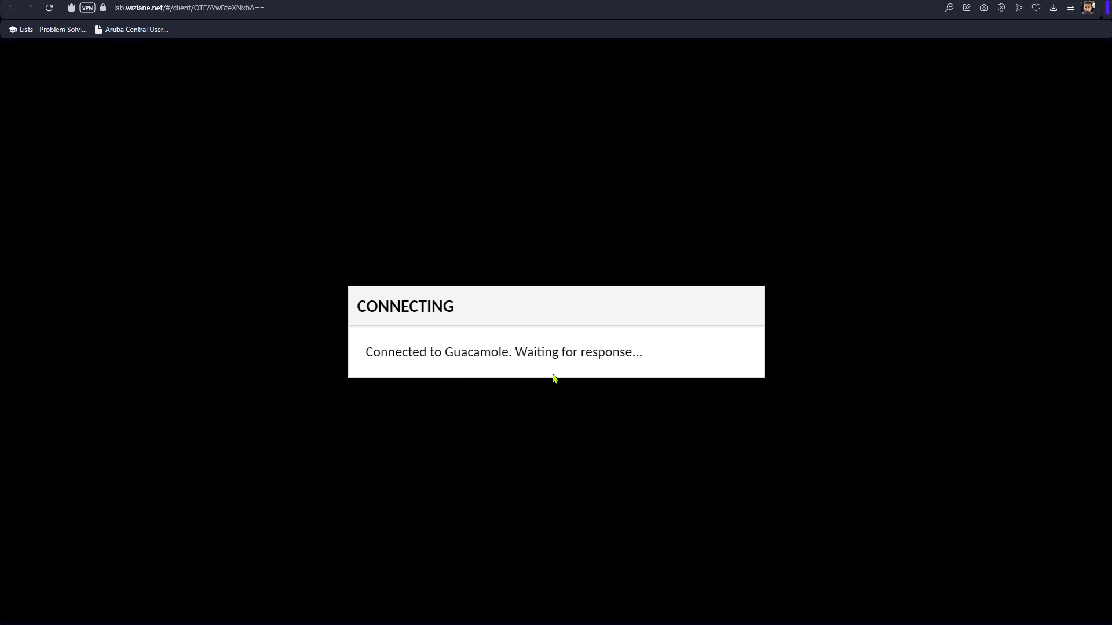
{"action": "key", "text": "Return"}
{"action": "key", "text": "Return"}
{"action": "key", "text": "Return"}
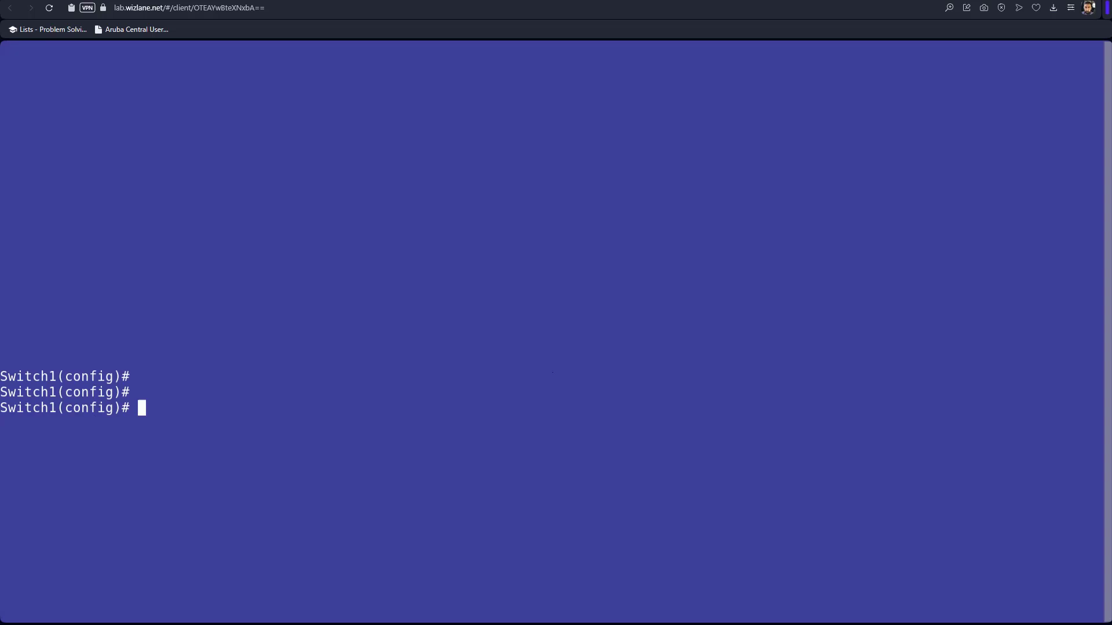
{"action": "type", "text": "sho vlans"}
{"action": "key", "text": "Return"}
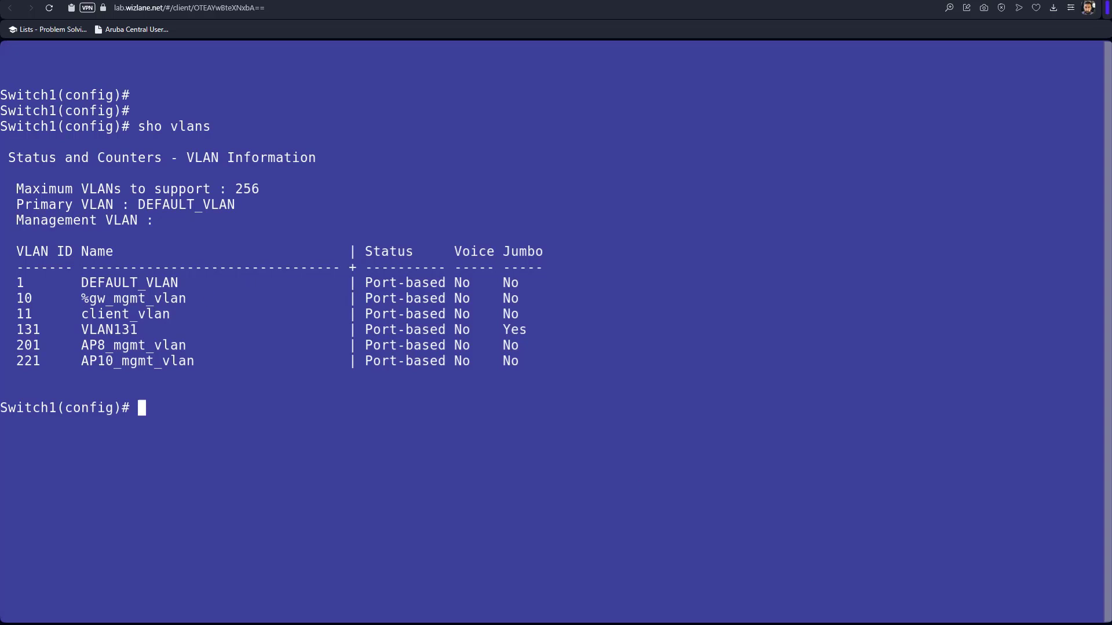
Run "sho vlans" again on the switch and examine the names of the gateway, client and AP management VLANs
{"action": "key", "text": "Return"}
{"action": "key", "text": "Return"}
{"action": "key", "text": "Return"}
{"action": "key", "text": "Return"}
{"action": "type", "text": "sho vlans"}
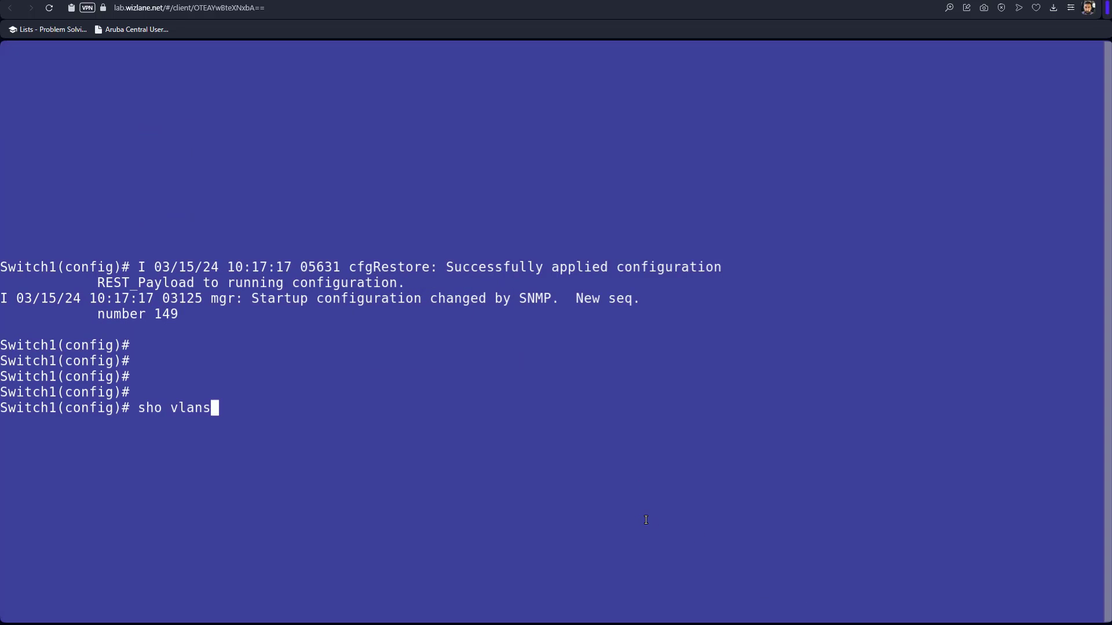
{"action": "key", "text": "Return"}
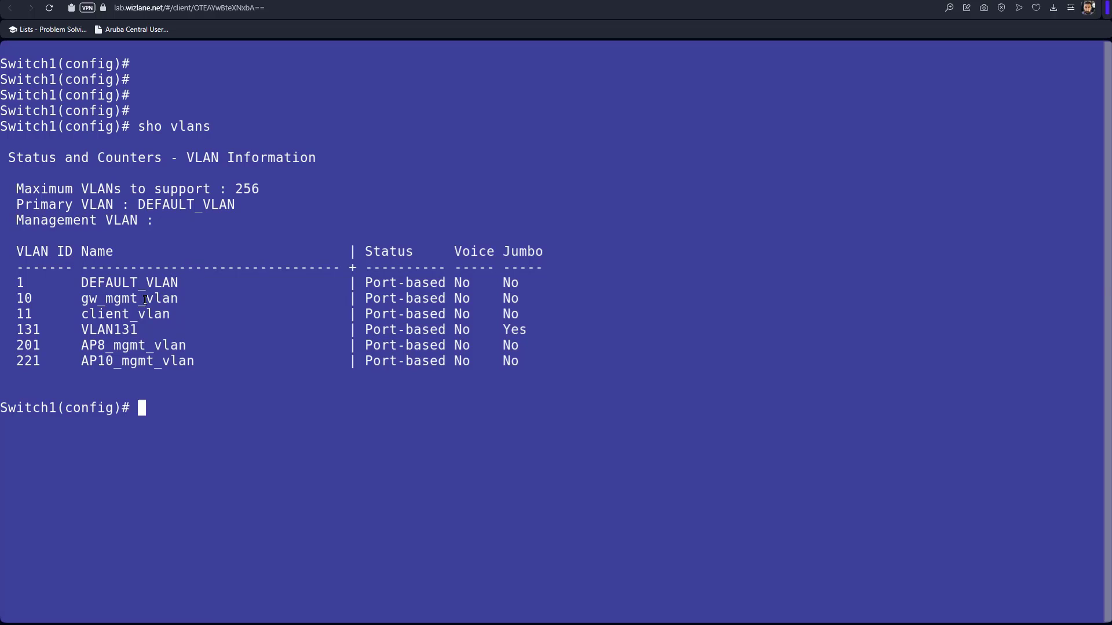
{"action": "left_click_drag", "start_coordinate": [113, 298], "coordinate": [175, 350]}
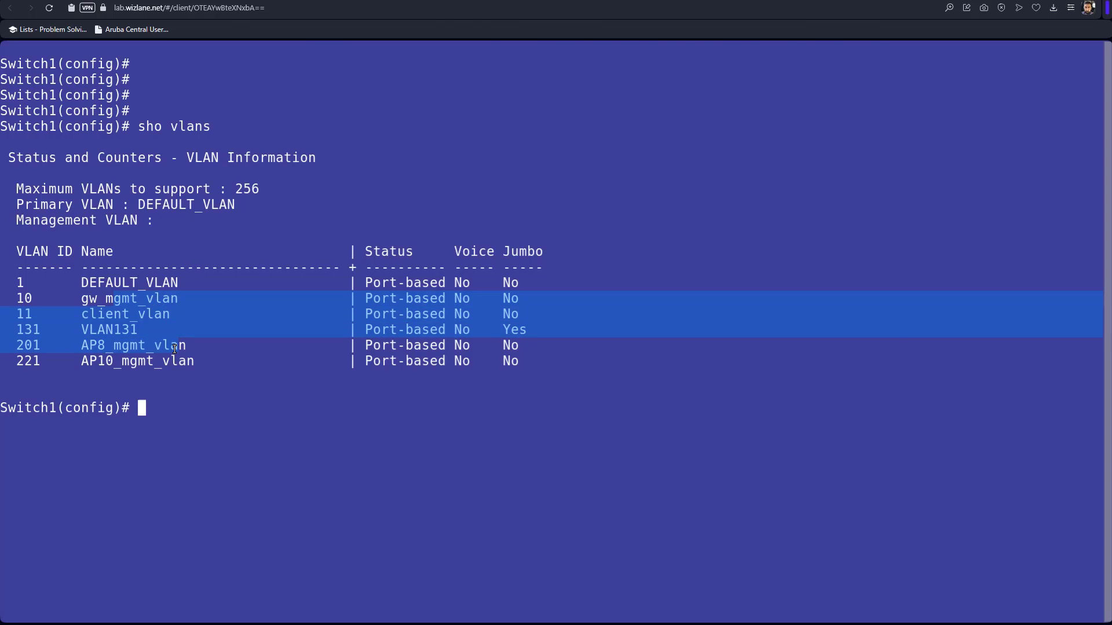